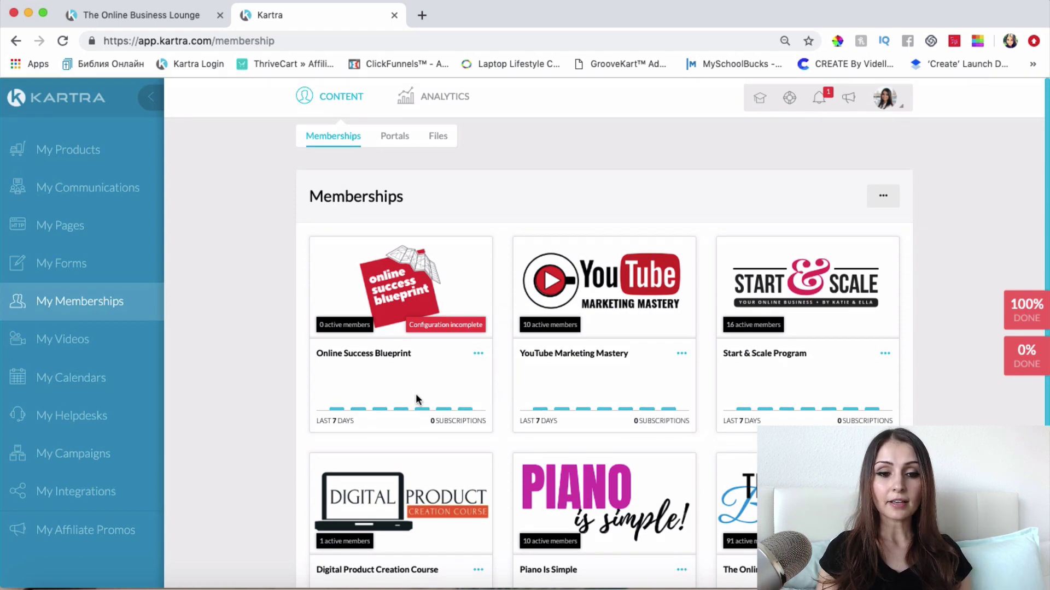
Step: Edit the Online Success Blueprint membership from its card menu and confirm to open its setup wizard
left_click(478, 356)
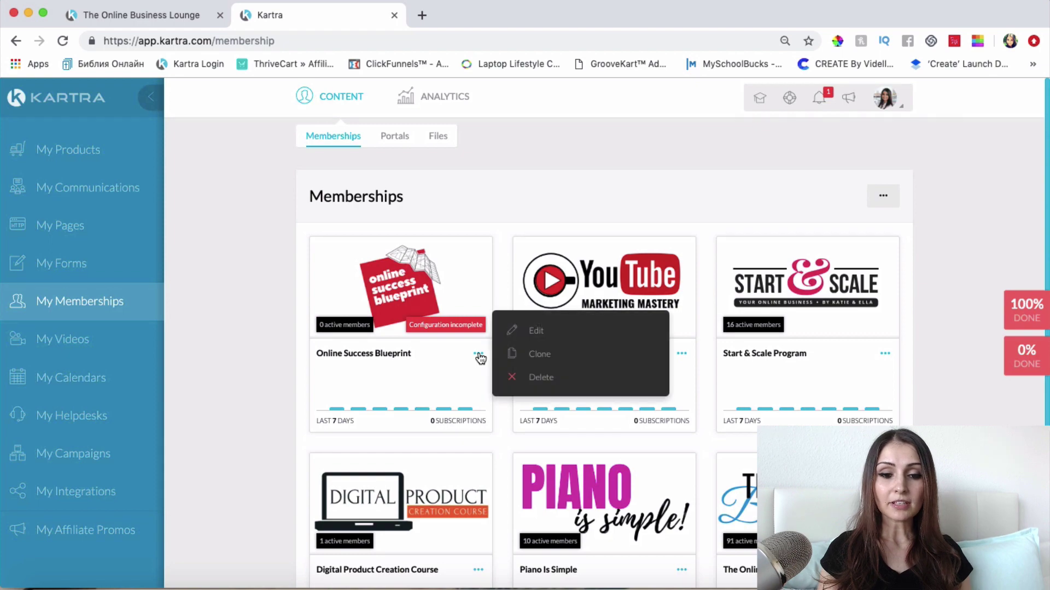
left_click(536, 331)
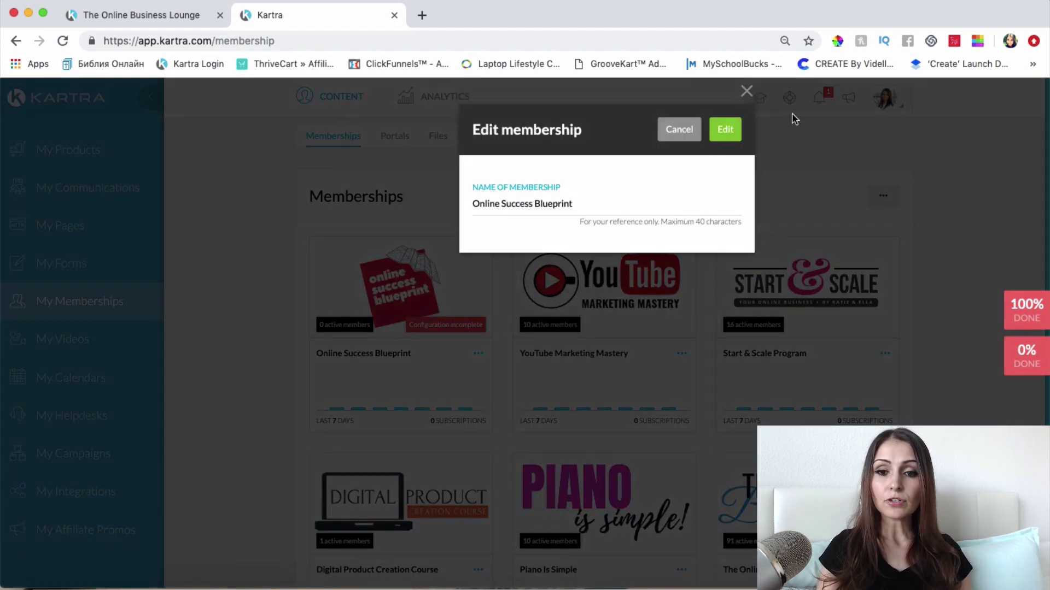
left_click(732, 134)
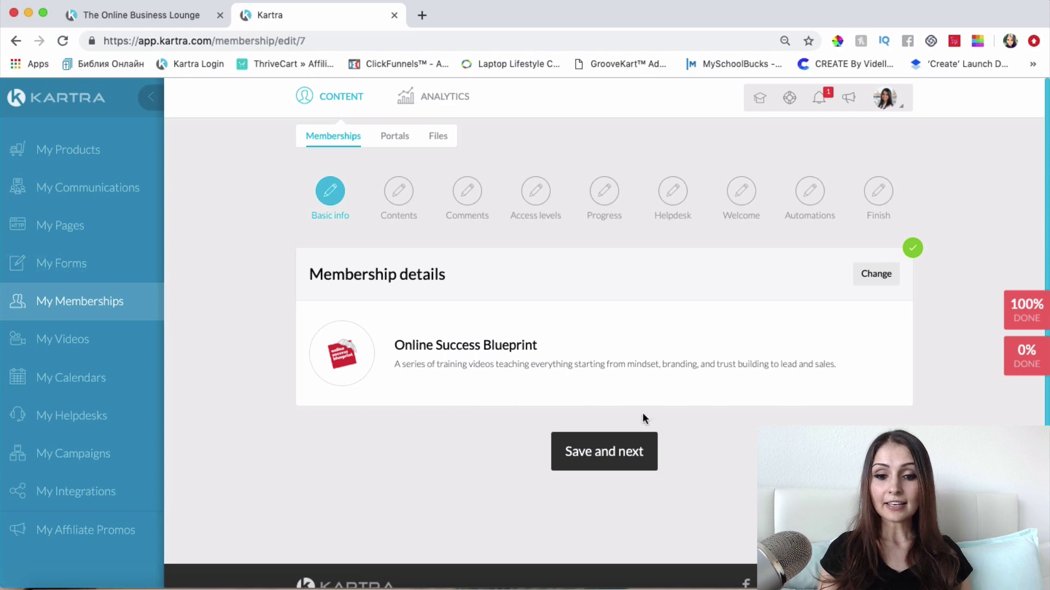
Step: Save the basic info, open the content builder, and collapse its element panel to icons
left_click(617, 457)
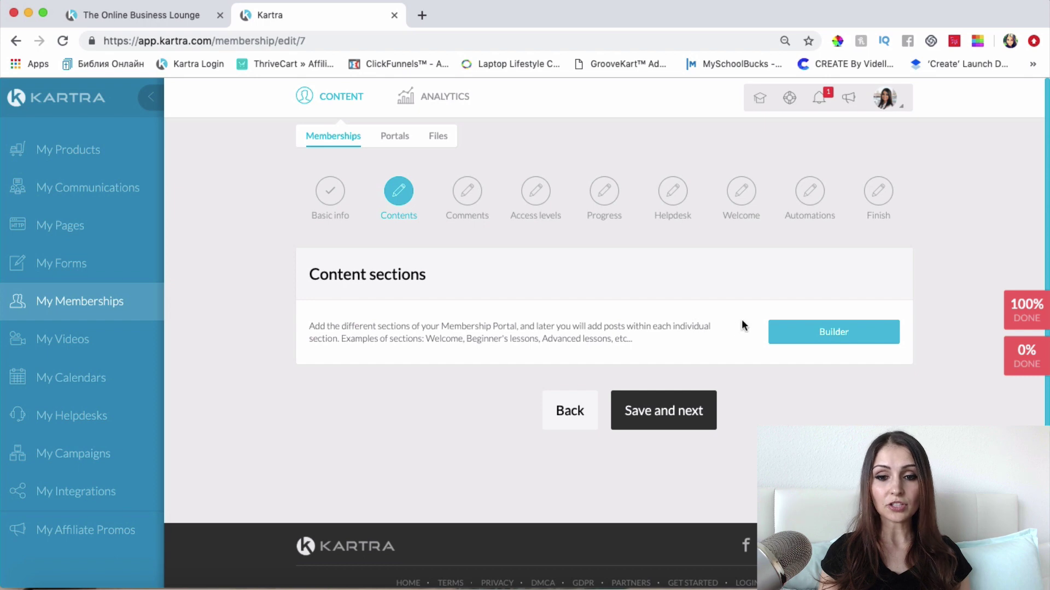
left_click(810, 333)
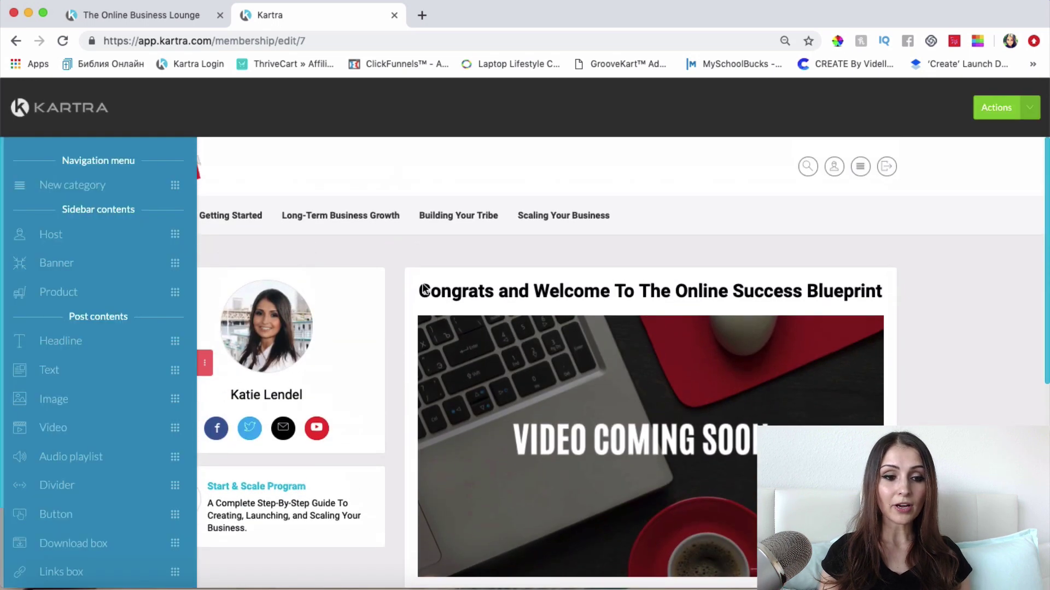
left_click(205, 370)
Step: Open the Automation Sequences lesson under Scaling Your Business in the builder
scroll(523, 327, "down", 8)
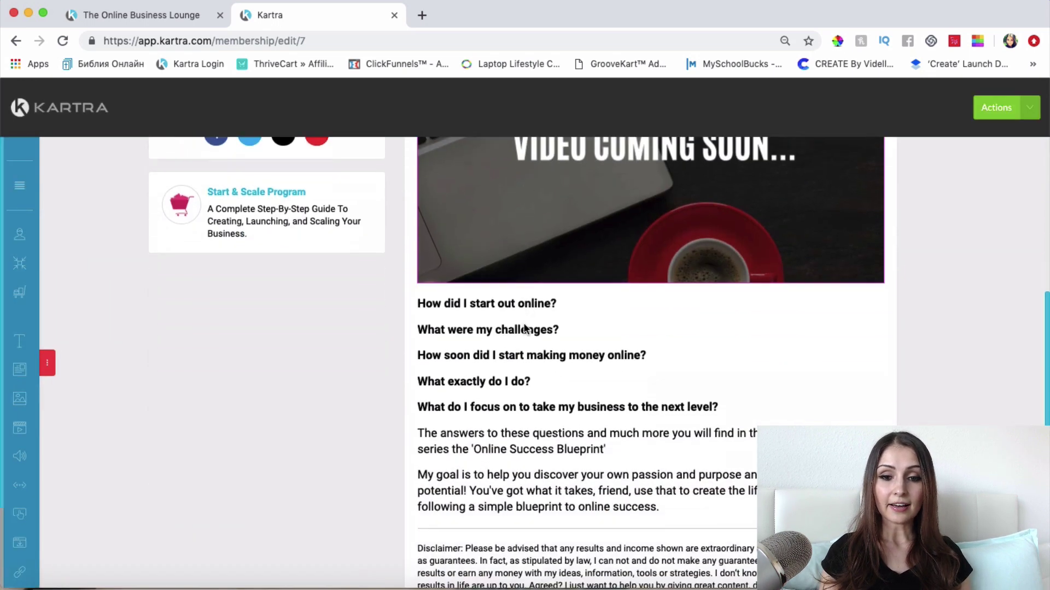
scroll(525, 327, "up", 7)
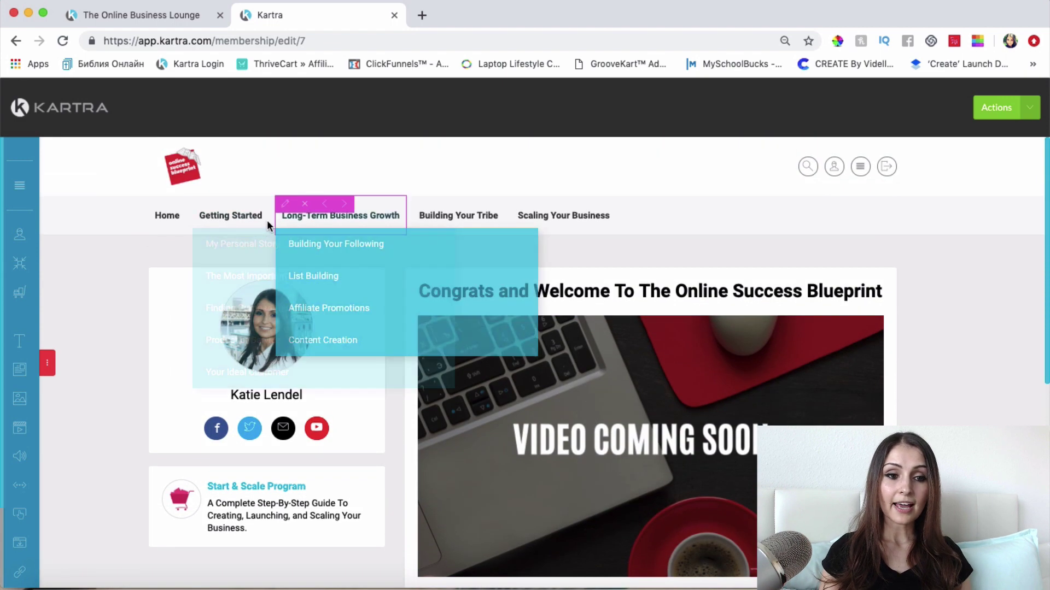
mouse_move(579, 222)
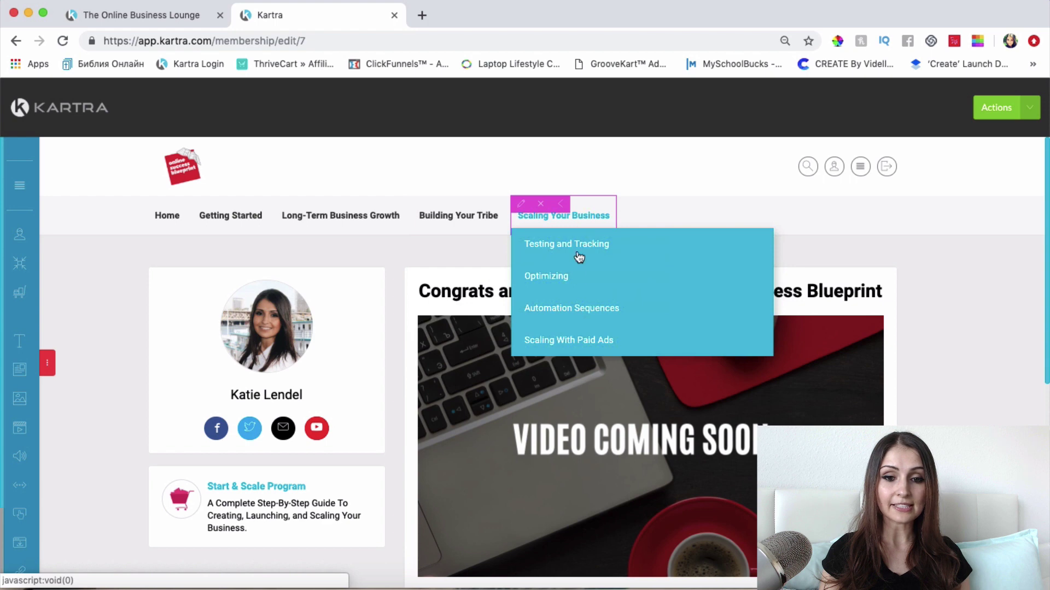
left_click(563, 322)
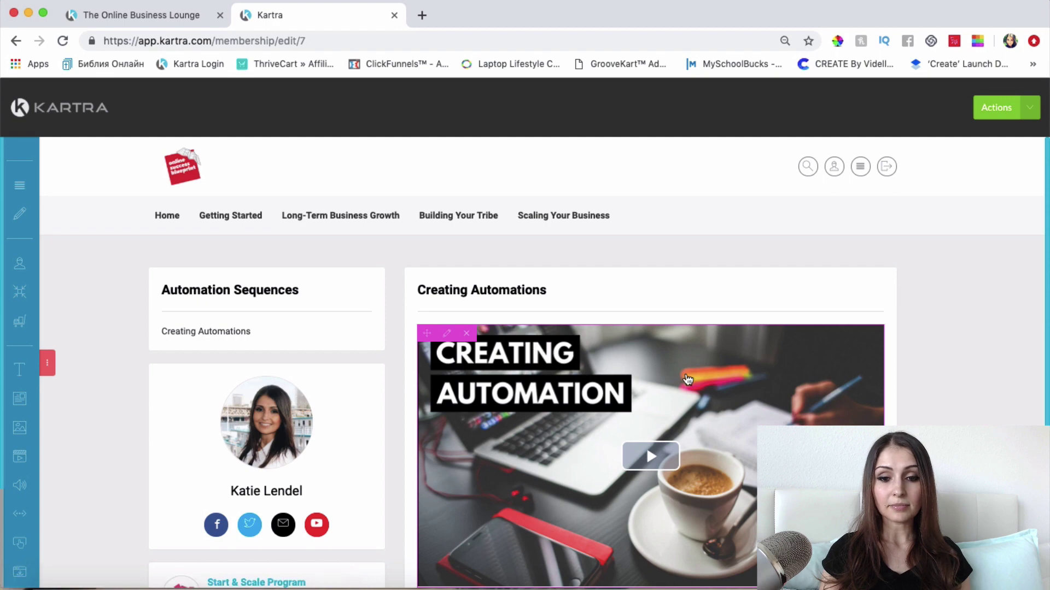
scroll(646, 326, "down", 3)
scroll(610, 372, "up", 3)
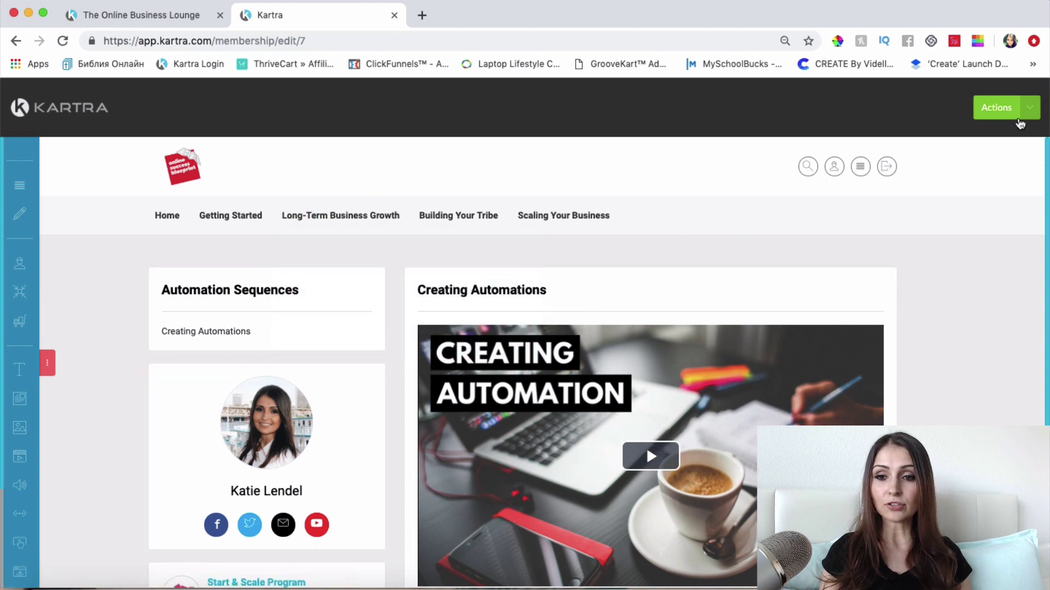
Step: Choose Save & Exit from the builder's Actions menu to bring up Choose template
left_click(1000, 108)
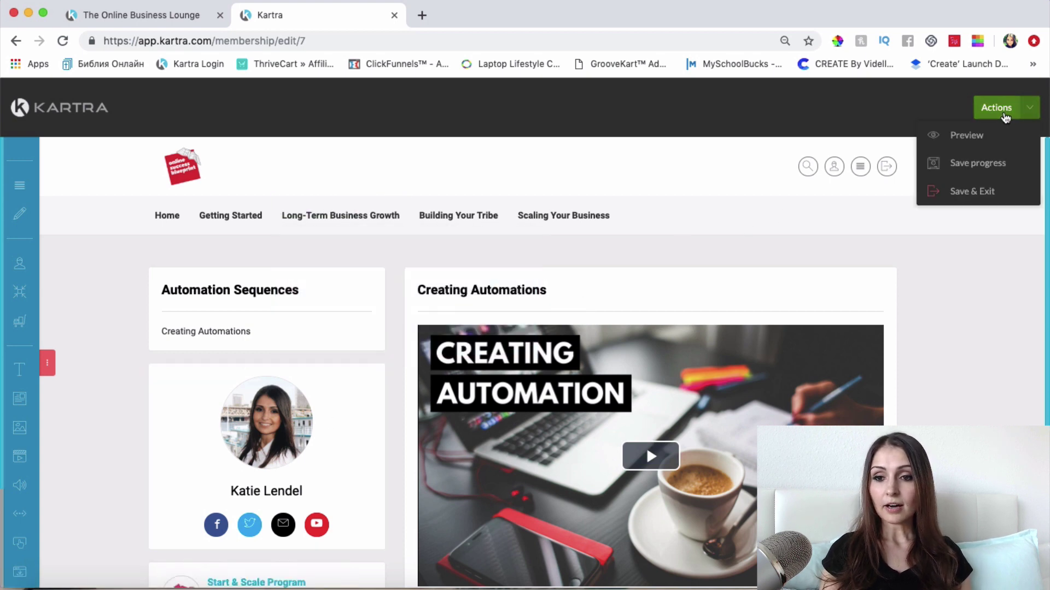
left_click(971, 192)
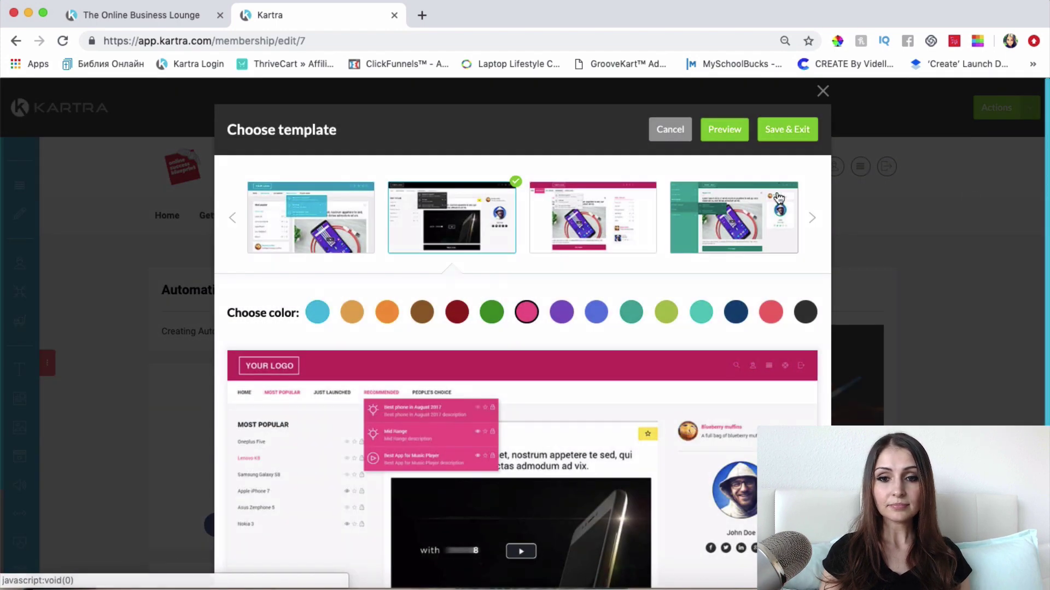
scroll(494, 323, "down", 3)
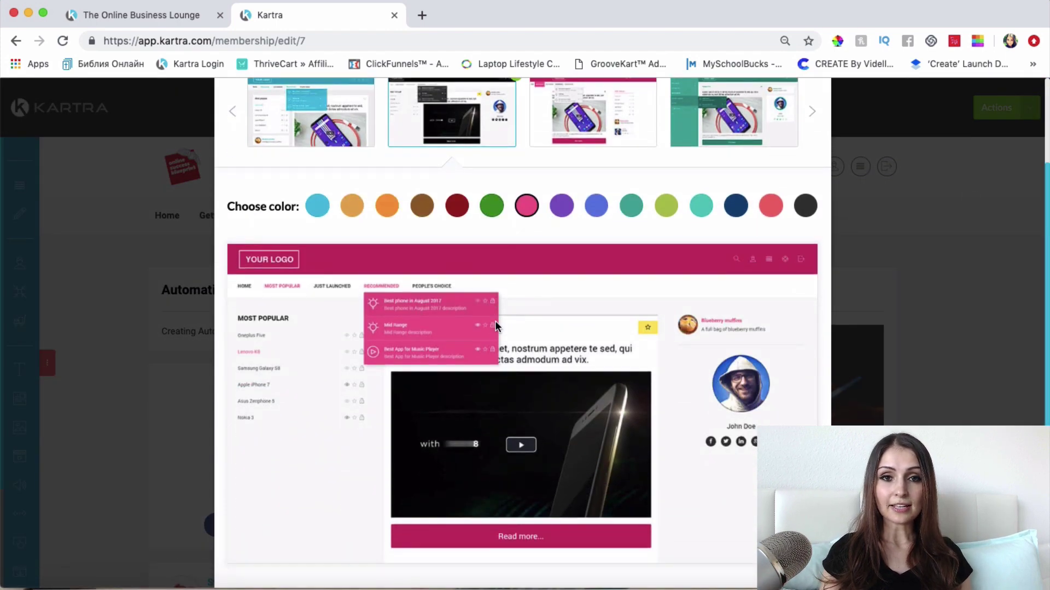
scroll(372, 373, "up", 3)
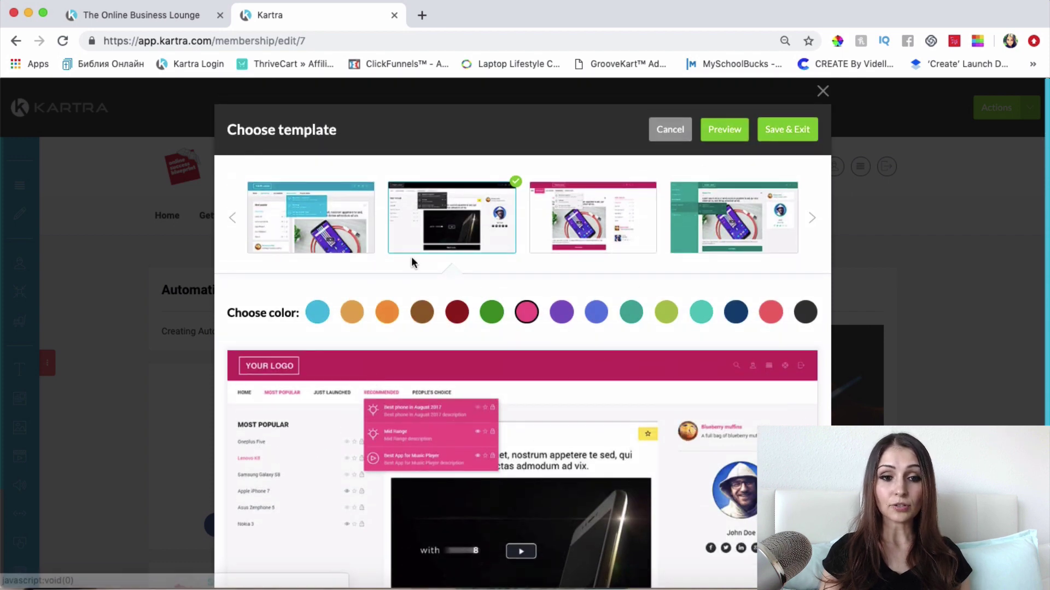
Step: Pick the first template layout and Save & Exit back to the Contents step
left_click(304, 224)
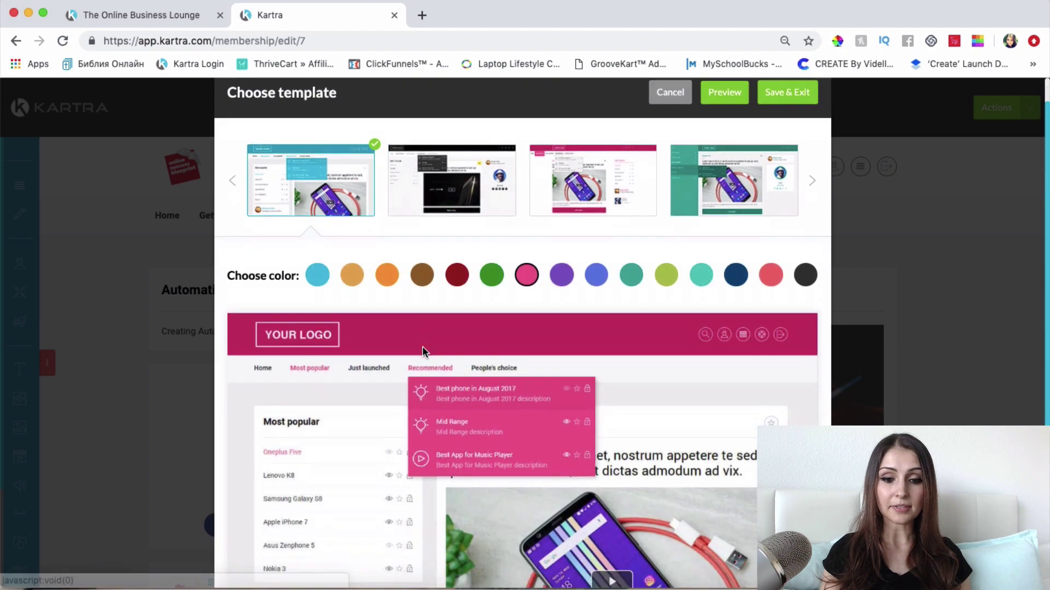
scroll(422, 346, "down", 3)
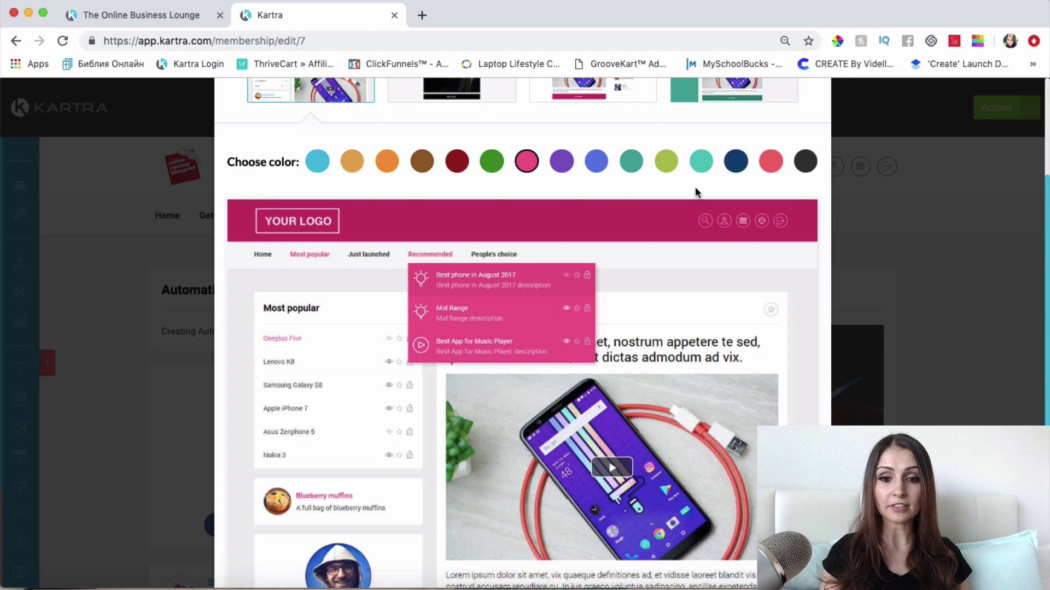
scroll(695, 190, "up", 3)
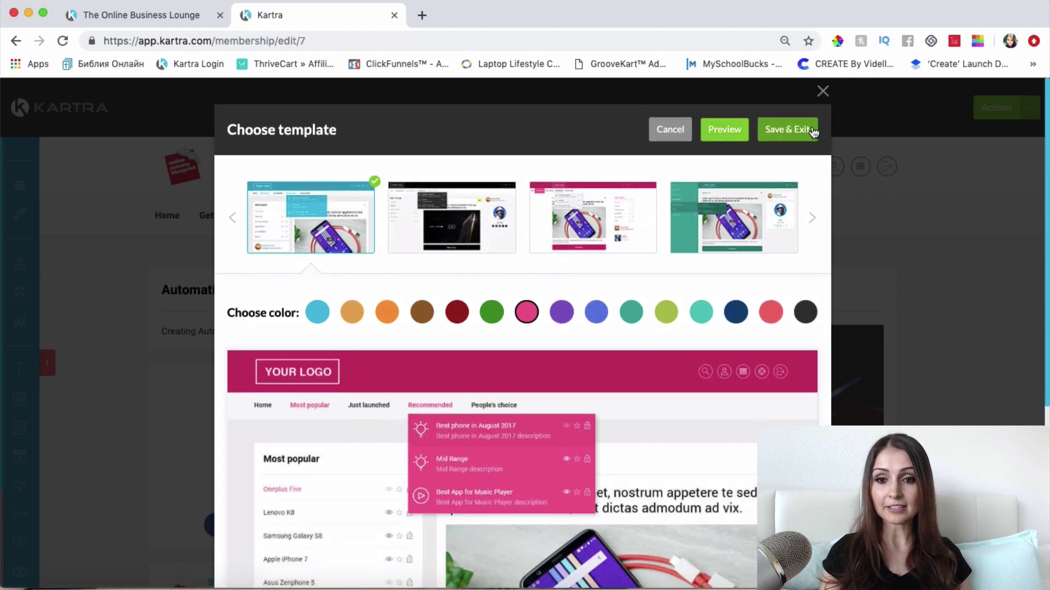
left_click(786, 132)
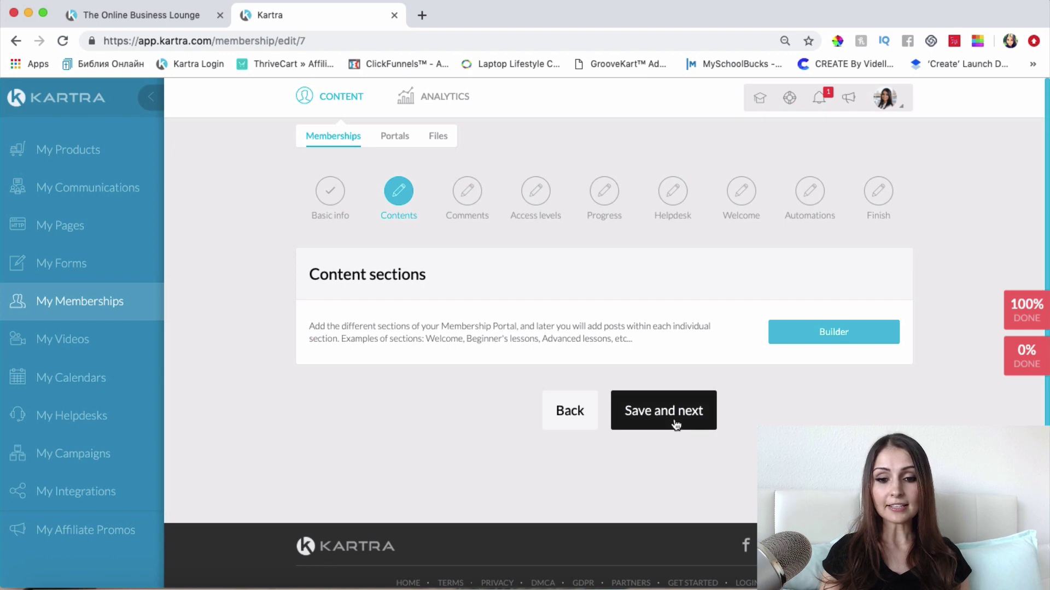
Step: Save the Contents step and advance to the Comments step's Enable comments list
left_click(676, 425)
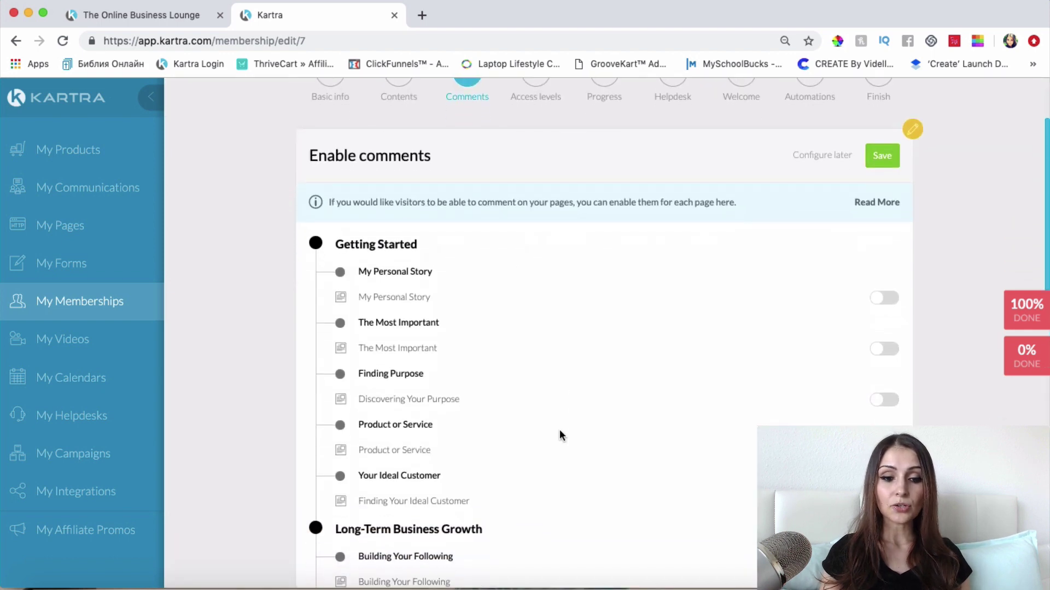
scroll(560, 432, "down", 2)
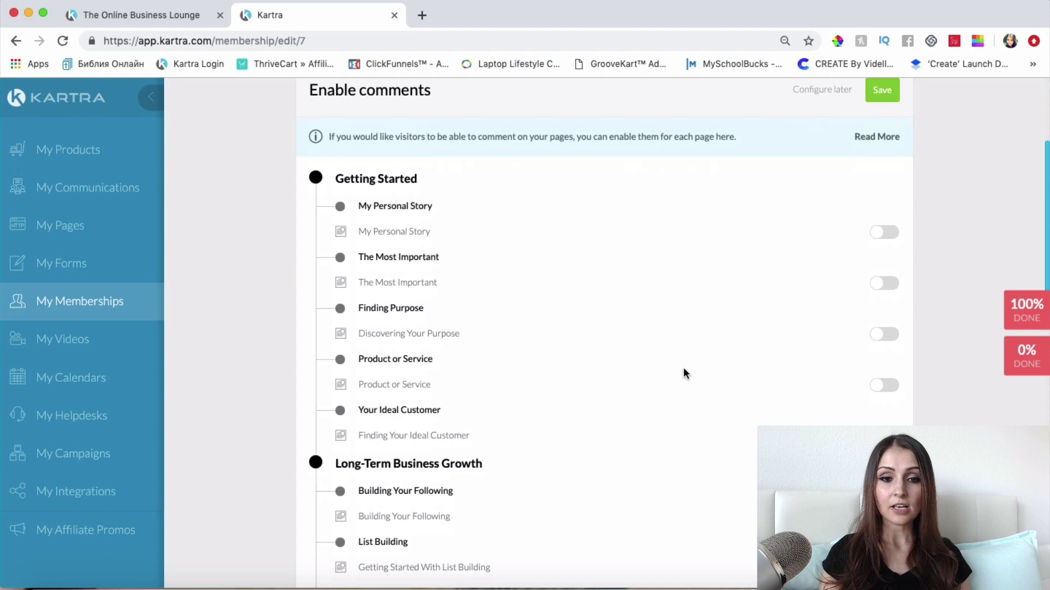
scroll(684, 370, "down", 12)
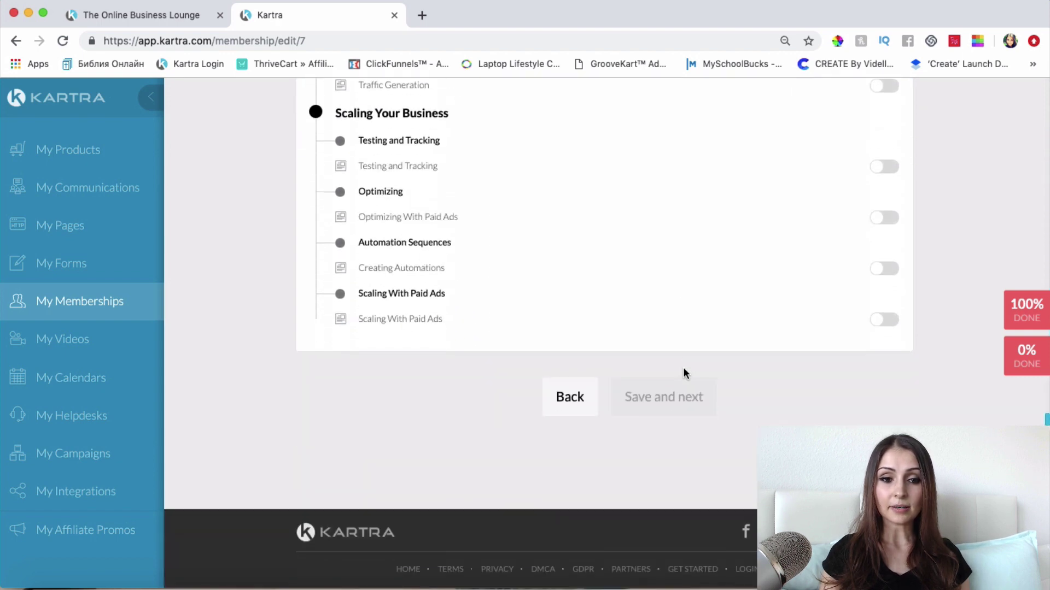
scroll(684, 370, "up", 10)
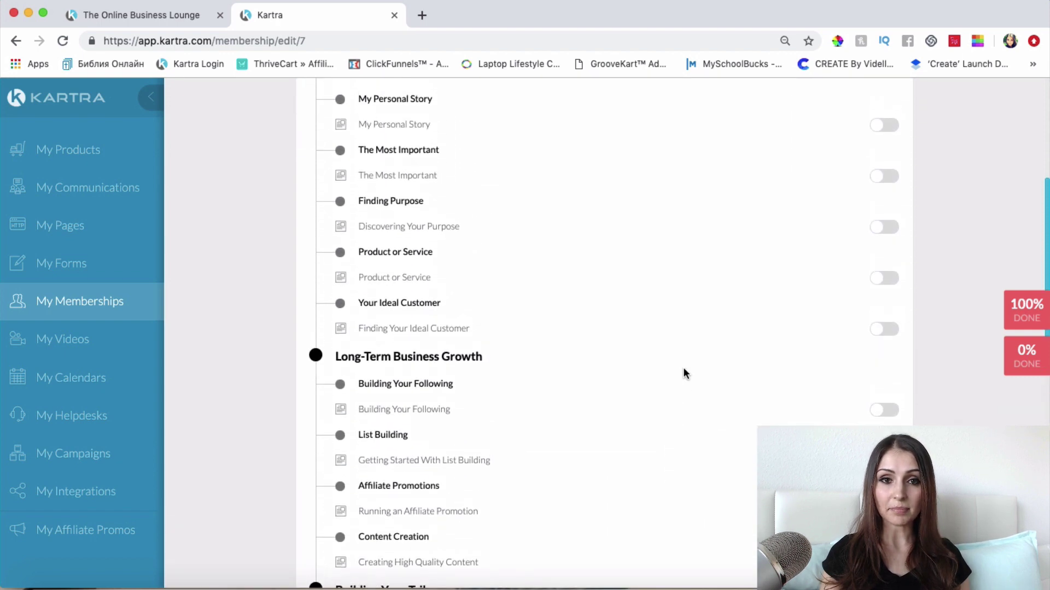
scroll(683, 369, "up", 4)
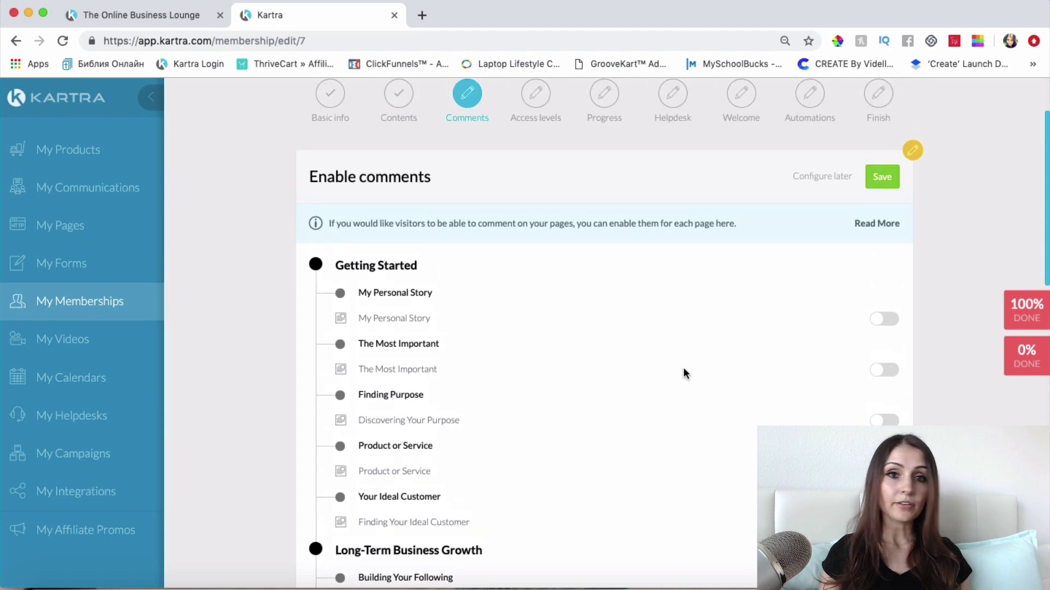
Step: Enable comments on My Personal Story, The Most Important, Discovering Your Purpose, Product or Service, Ideal Customer, Building Your Following
left_click(883, 320)
left_click(883, 370)
left_click(883, 420)
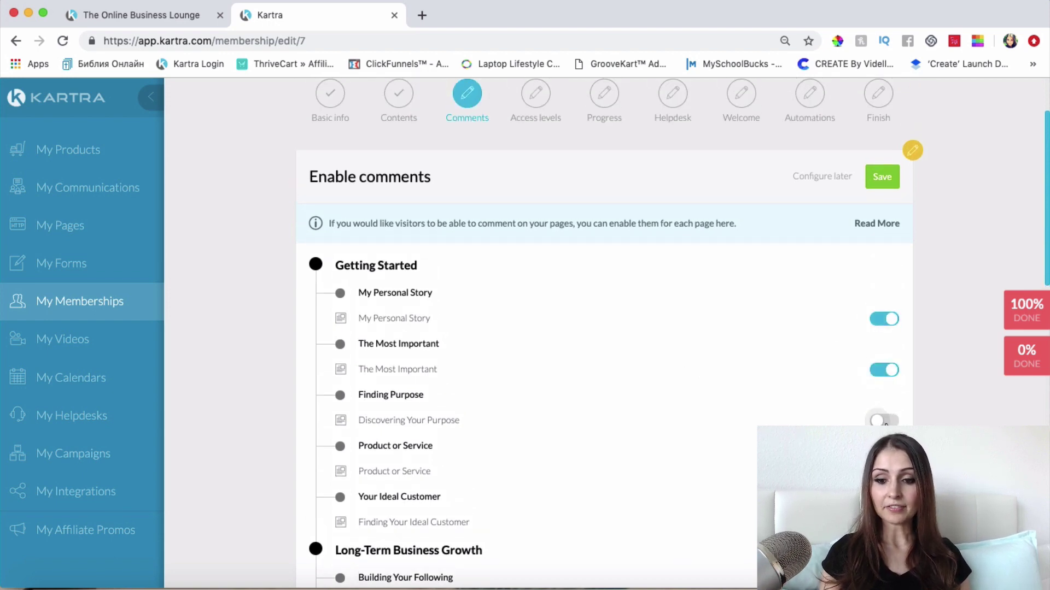
scroll(886, 424, "down", 2)
left_click(884, 358)
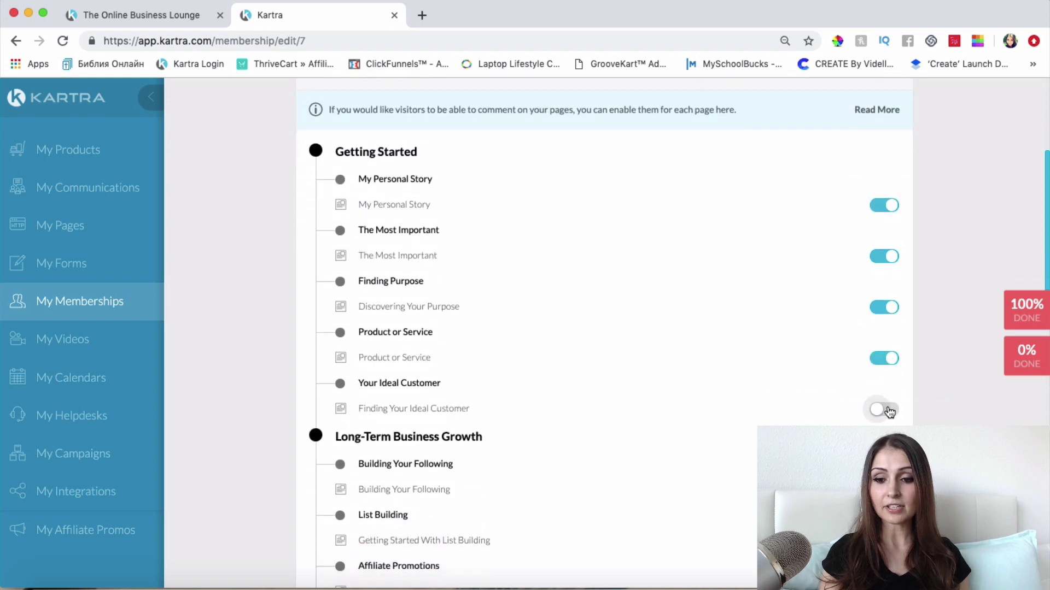
left_click(884, 409)
left_click(884, 489)
Step: Enable comments on List Building, Affiliate Promotion, High Quality Content, Membership Site and Building a Funnel posts
scroll(896, 403, "down", 3)
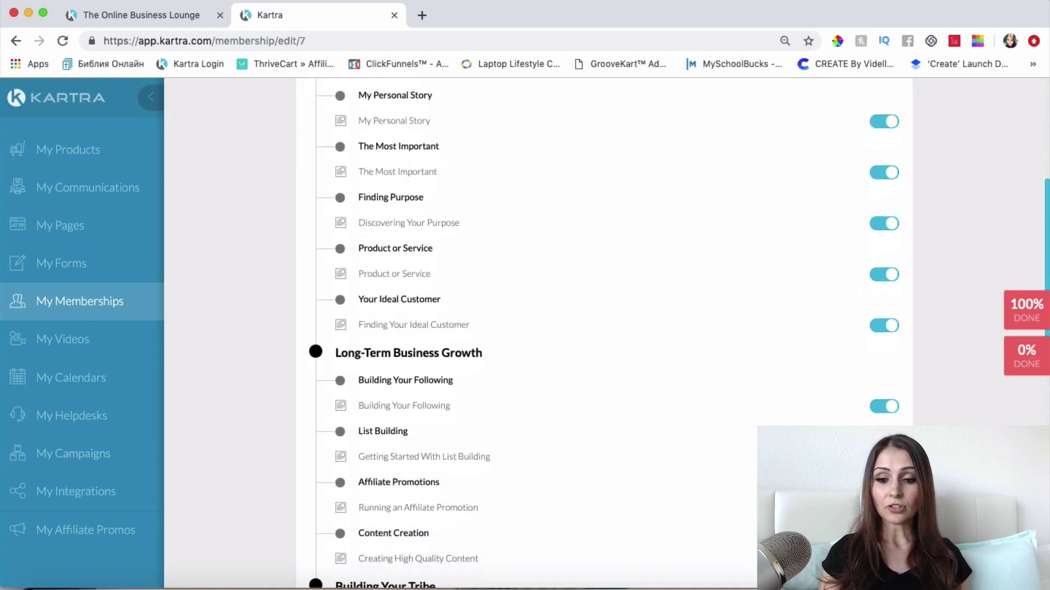
left_click(886, 377)
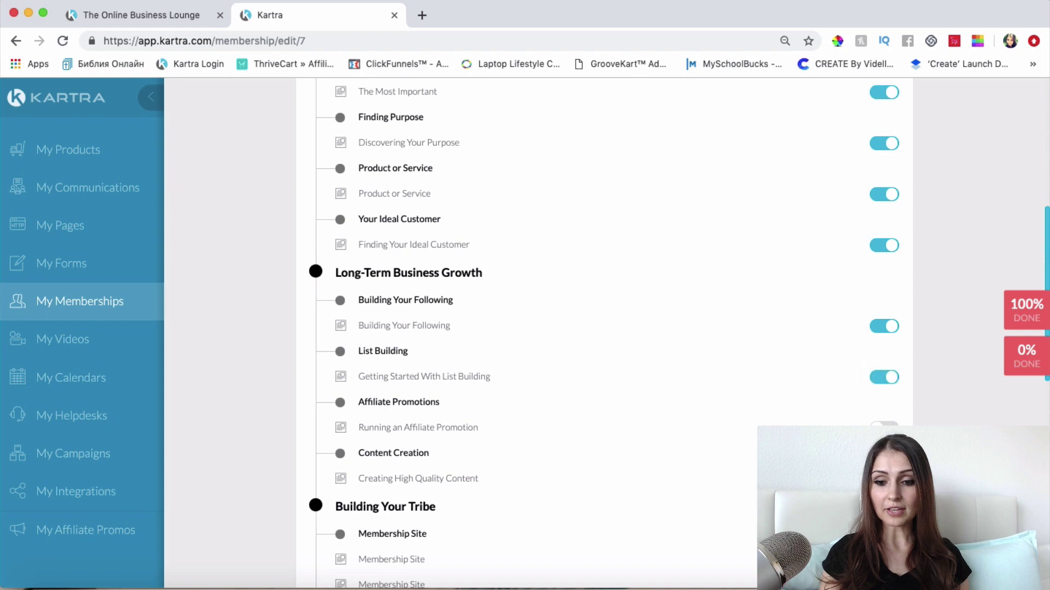
left_click(891, 424)
scroll(891, 423, "down", 1)
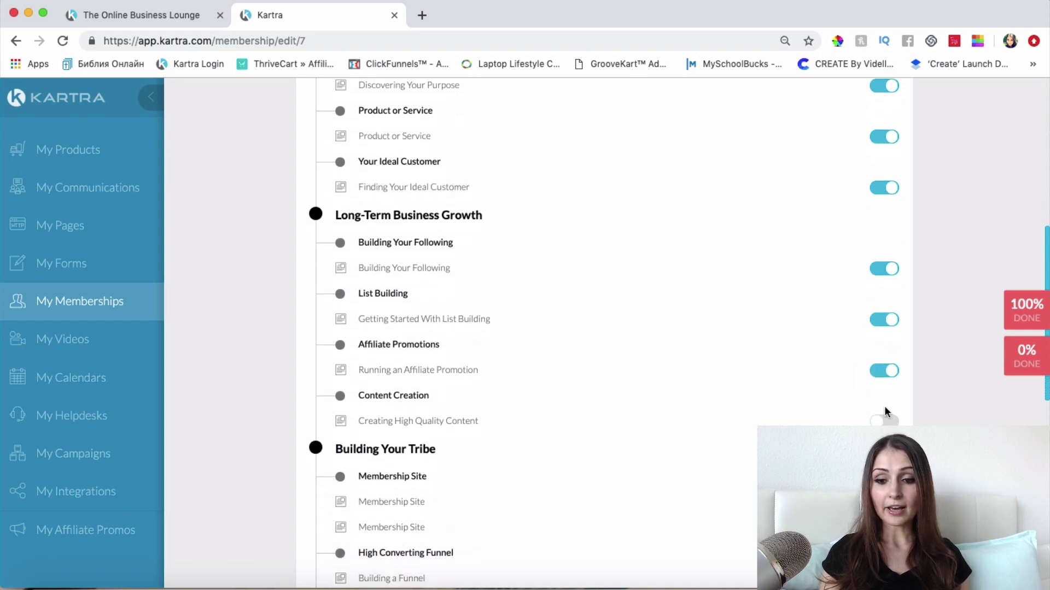
left_click(886, 421)
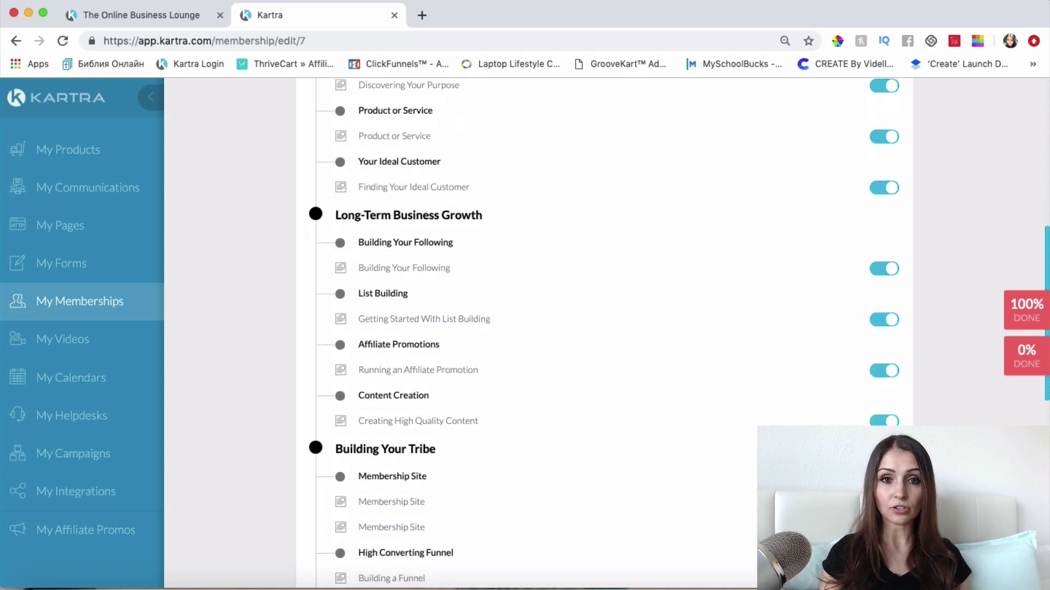
scroll(710, 507, "down", 3)
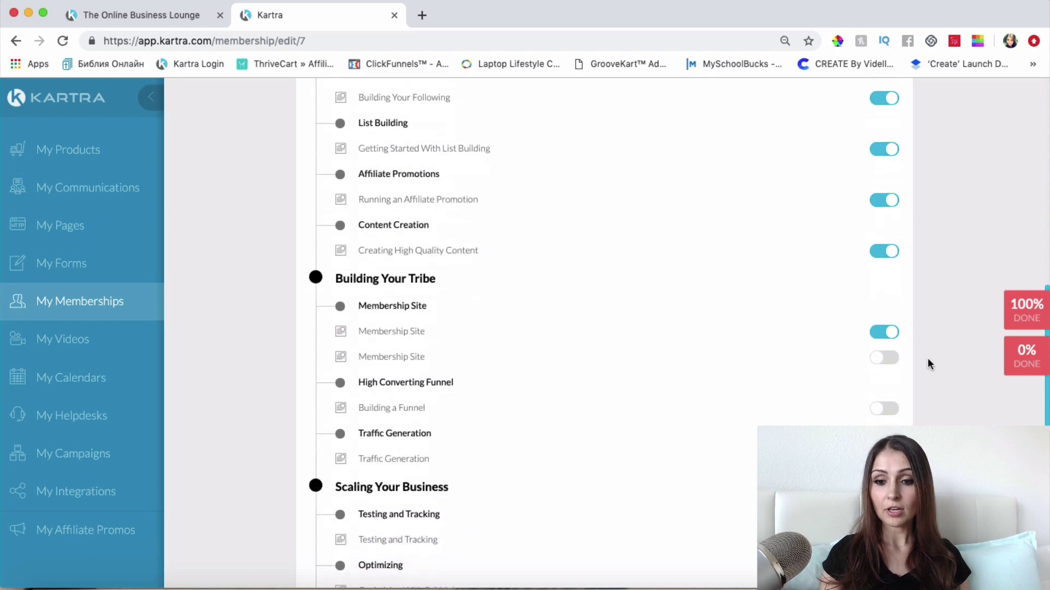
left_click(885, 358)
left_click(889, 411)
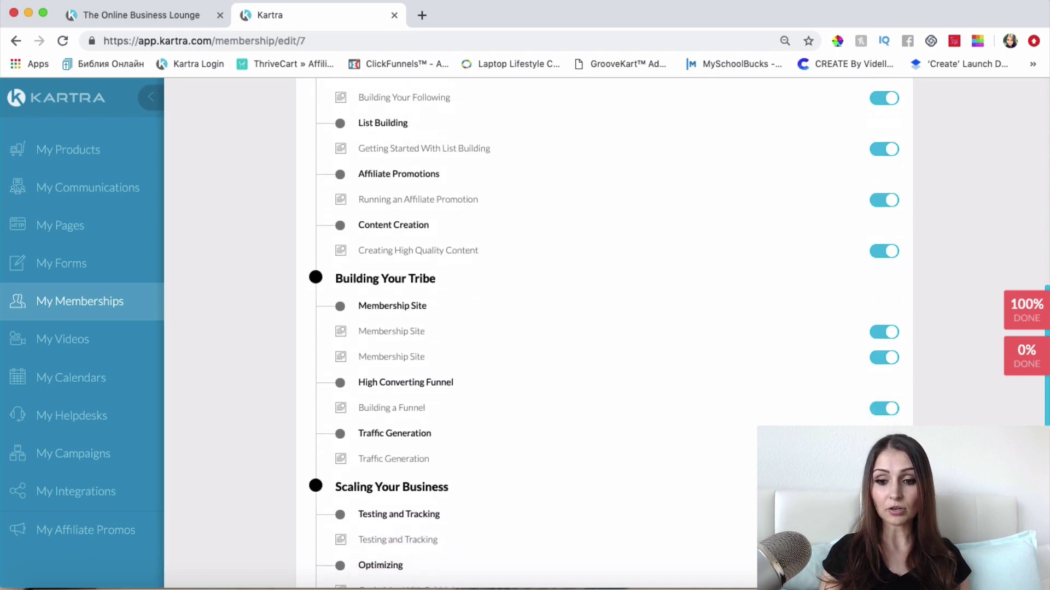
scroll(894, 424, "down", 2)
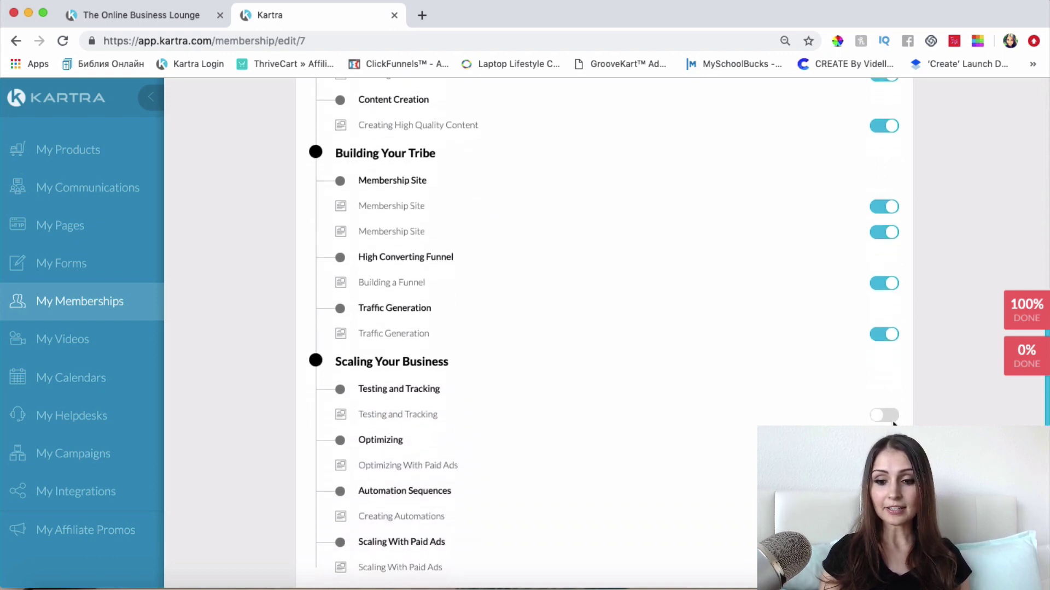
scroll(645, 368, "down", 5)
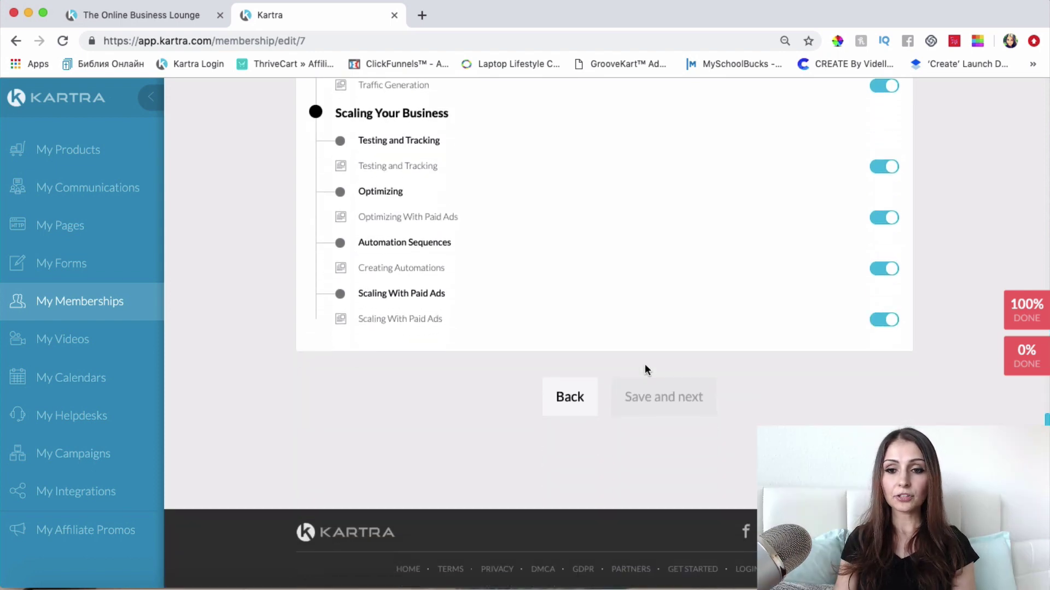
scroll(645, 369, "up", 1)
scroll(645, 363, "up", 20)
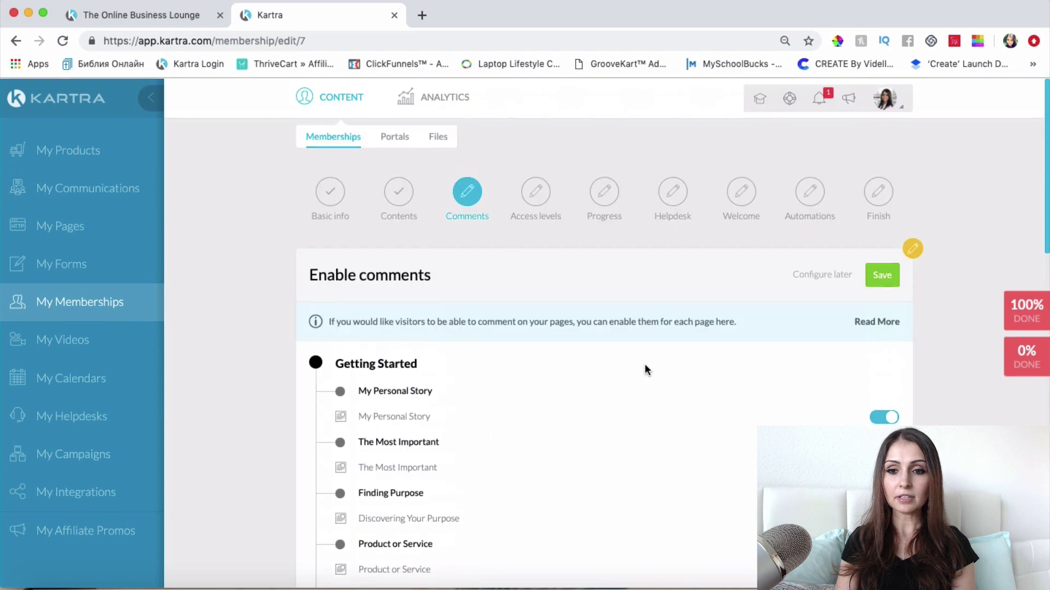
Step: Save comments for all posts, then set moderation to 'Comments must be approved by an admin' and save
left_click(899, 280)
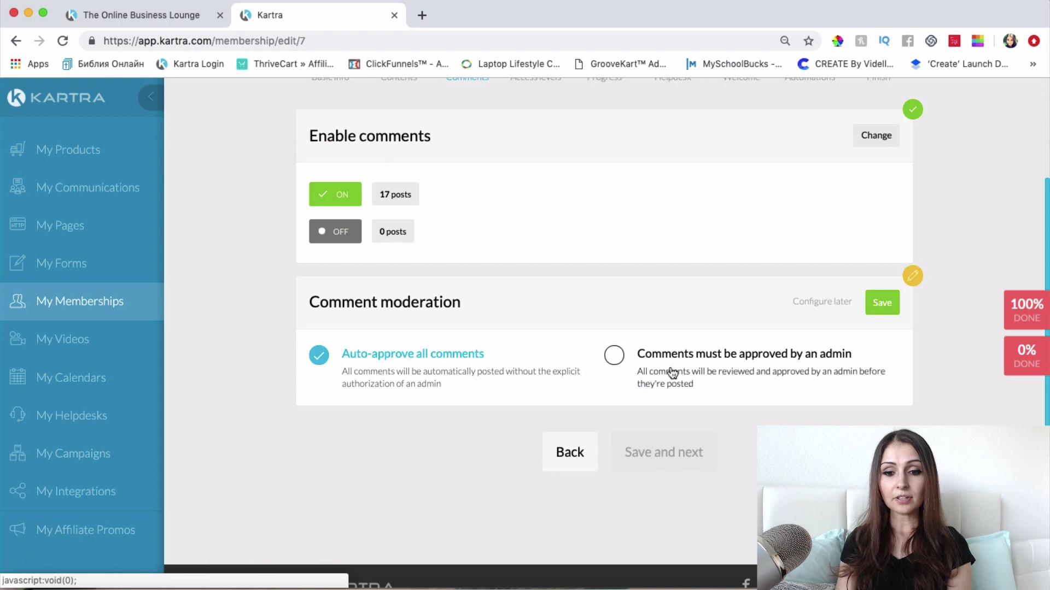
left_click(616, 358)
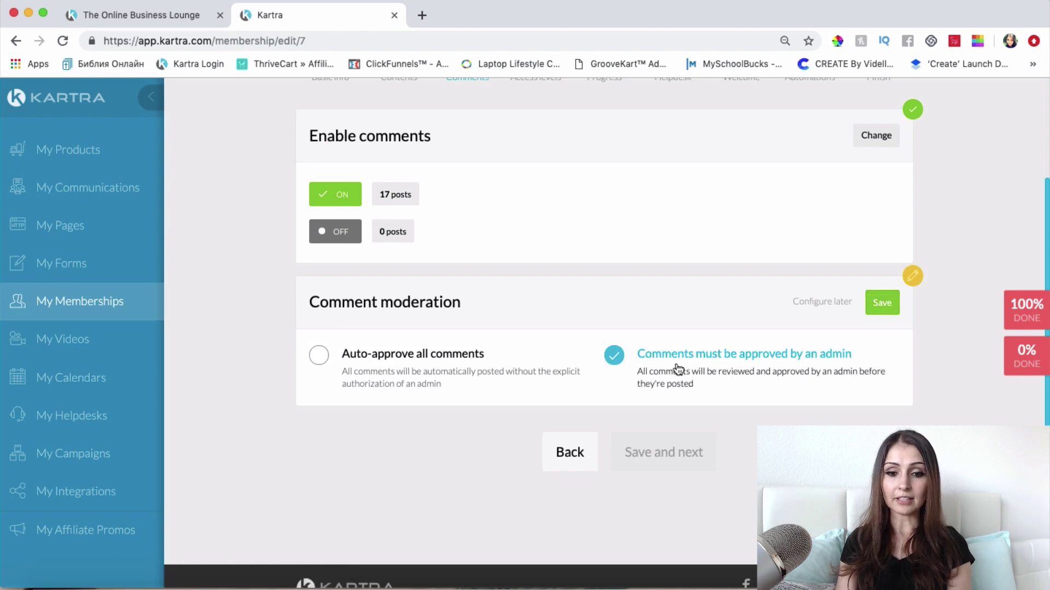
left_click(887, 304)
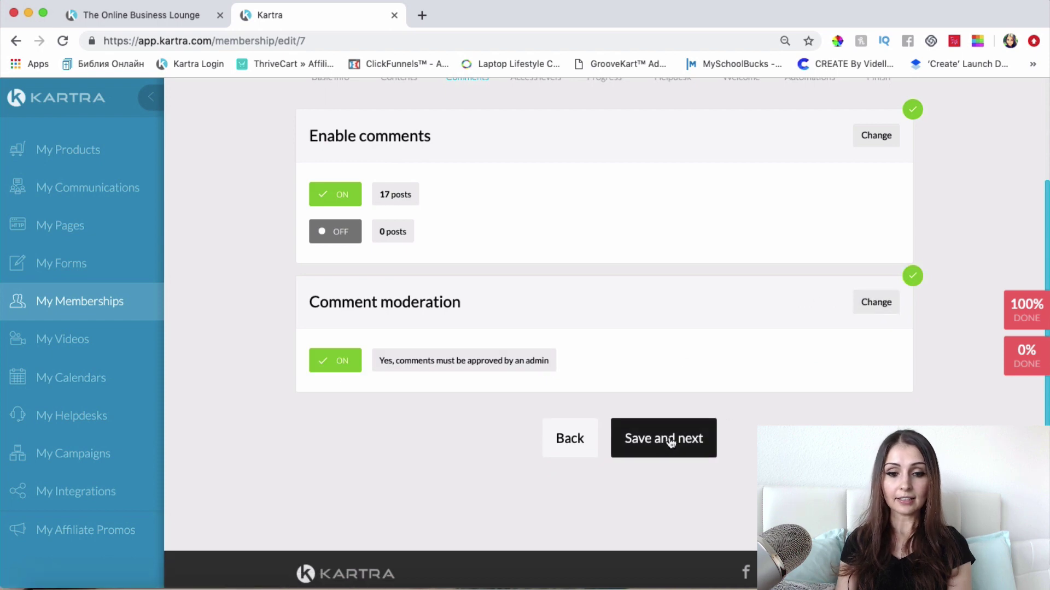
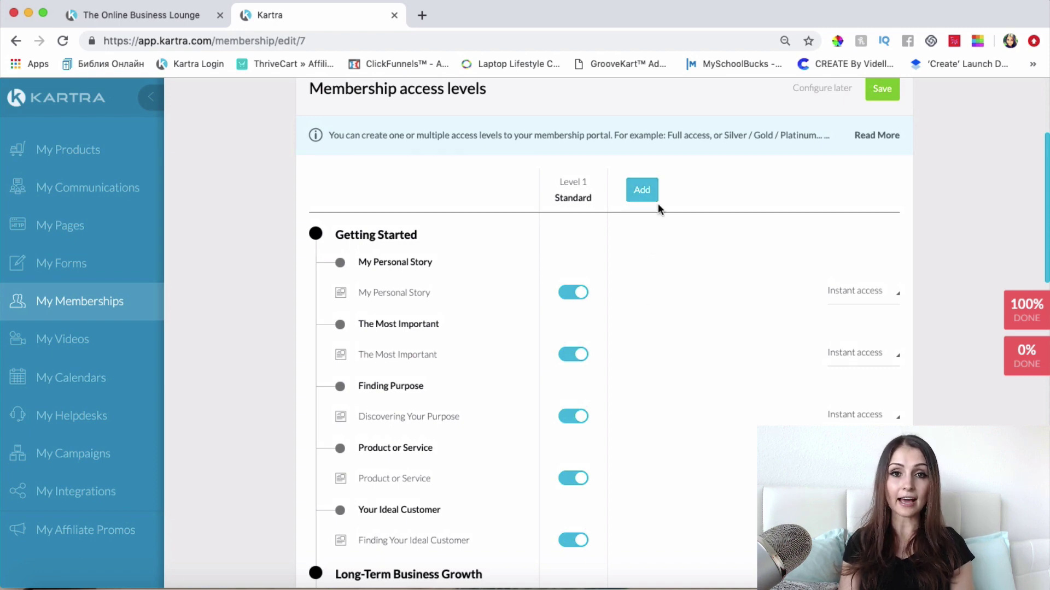
scroll(647, 331, "down", 10)
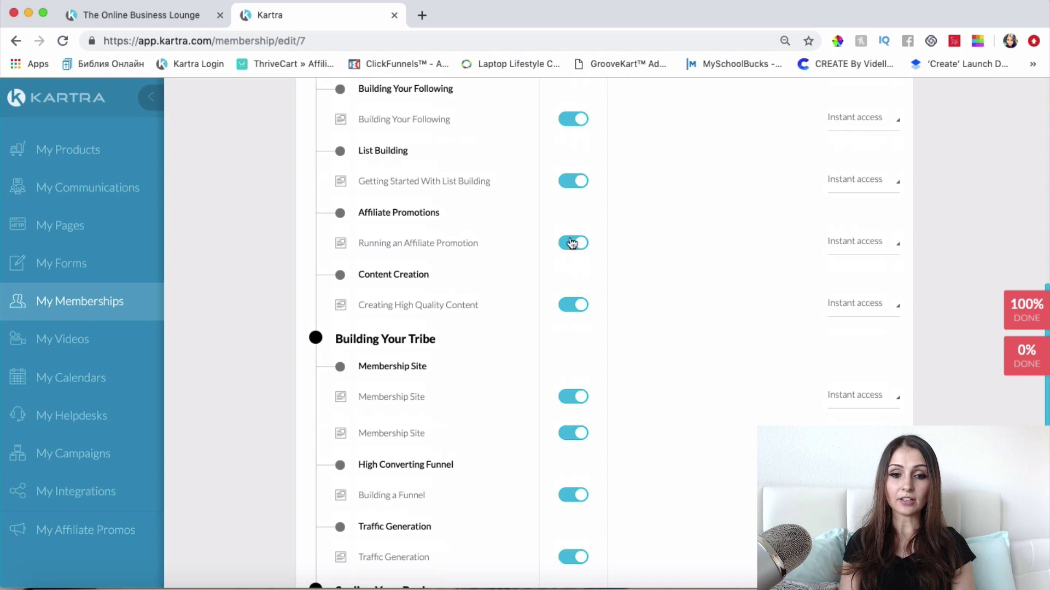
scroll(591, 366, "up", 10)
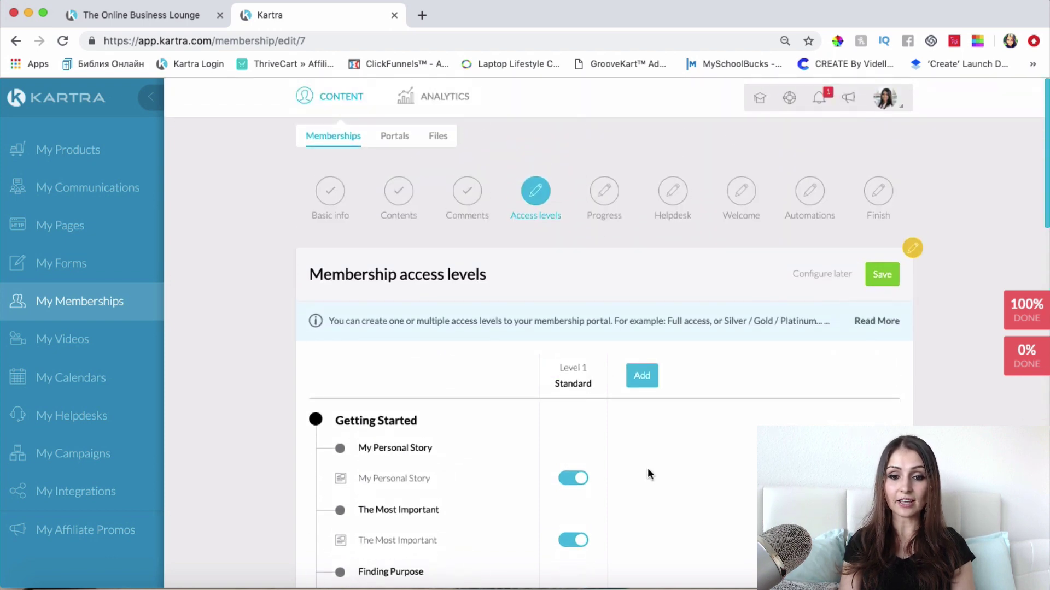
scroll(574, 492, "down", 2)
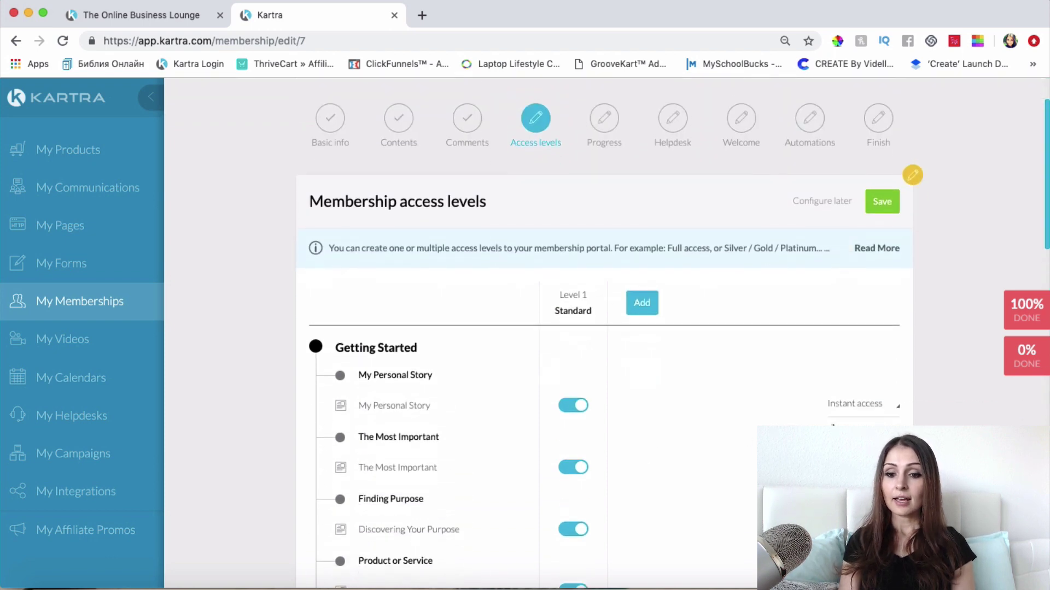
scroll(832, 425, "down", 2)
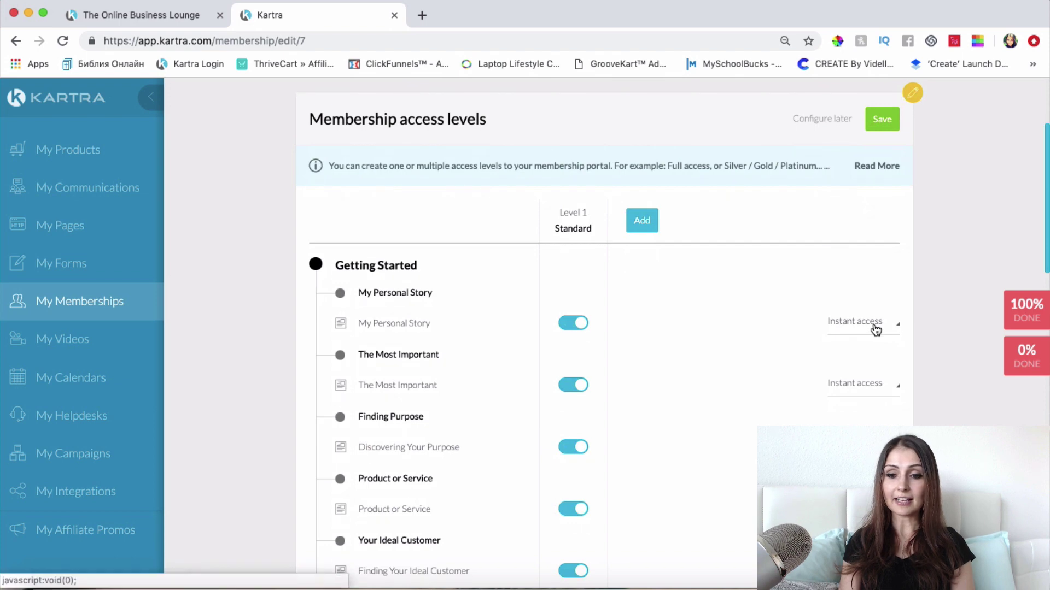
mouse_move(875, 330)
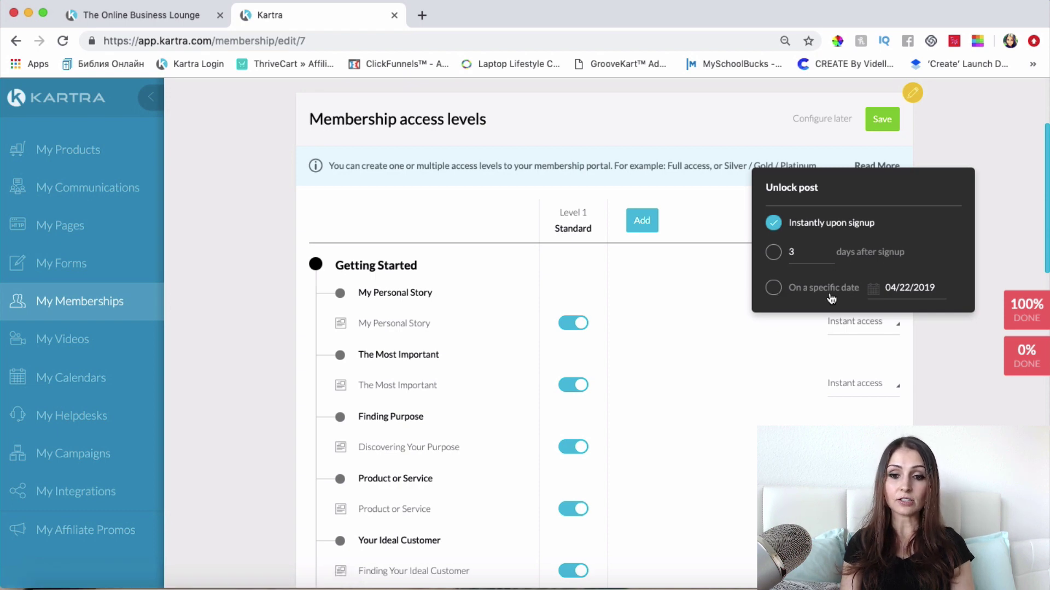
left_click(923, 356)
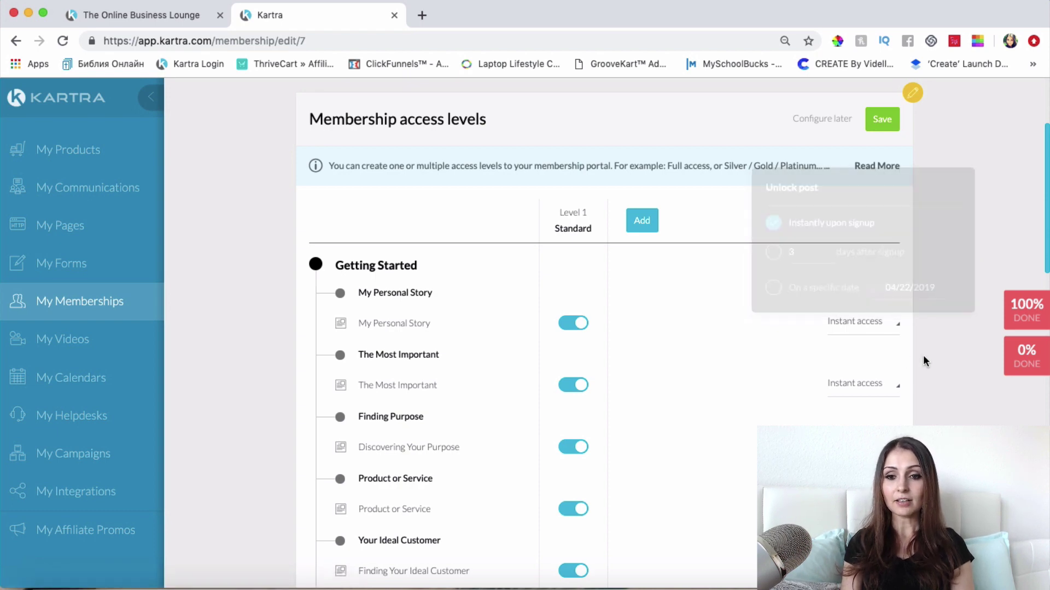
scroll(923, 356, "down", 20)
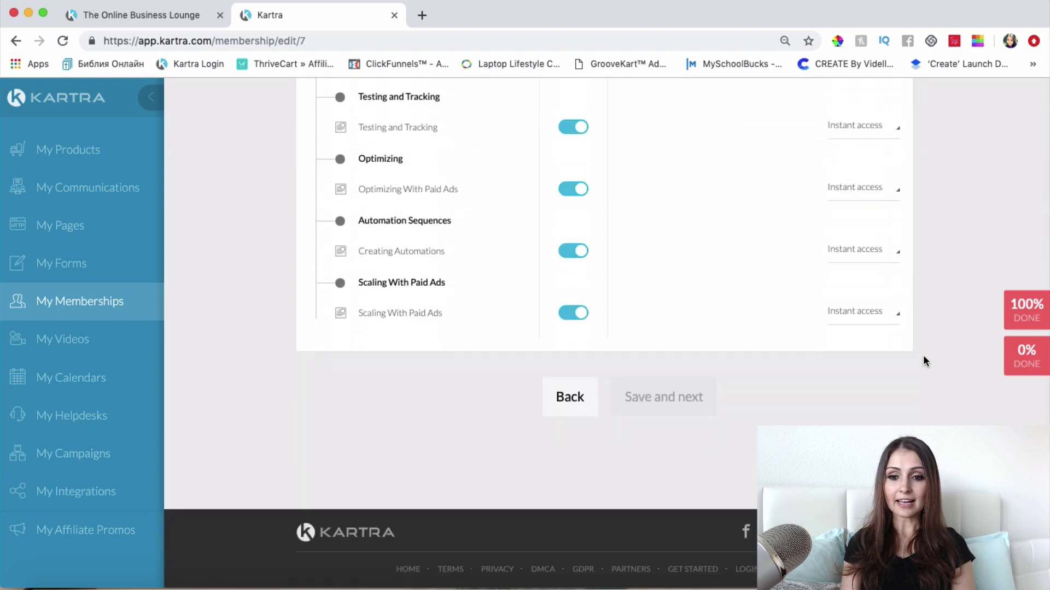
scroll(923, 355, "up", 20)
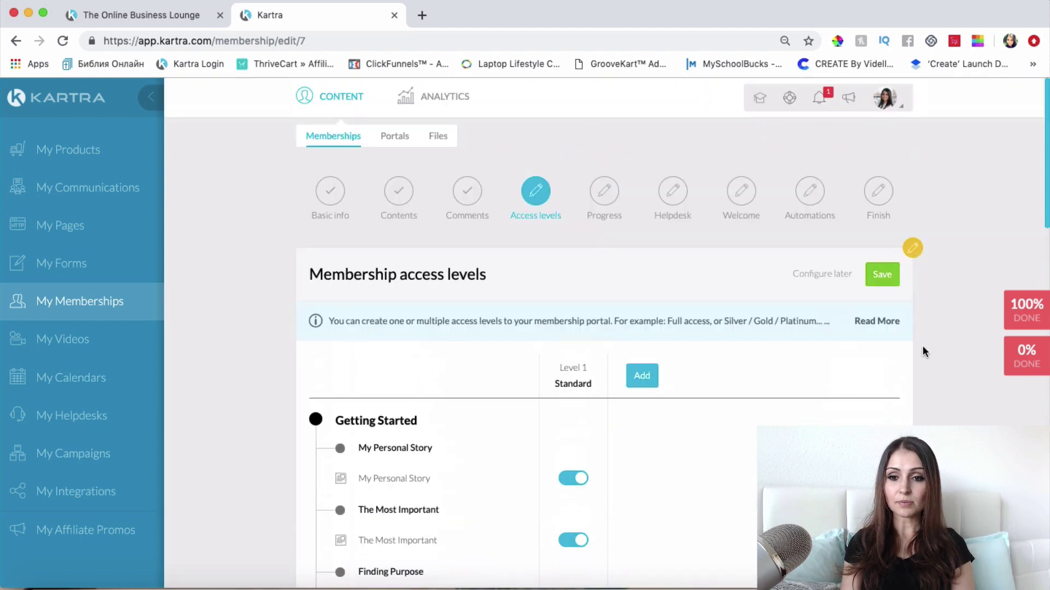
Step: Save the Standard access level, then display the progress bar without forcing linear progression
left_click(891, 278)
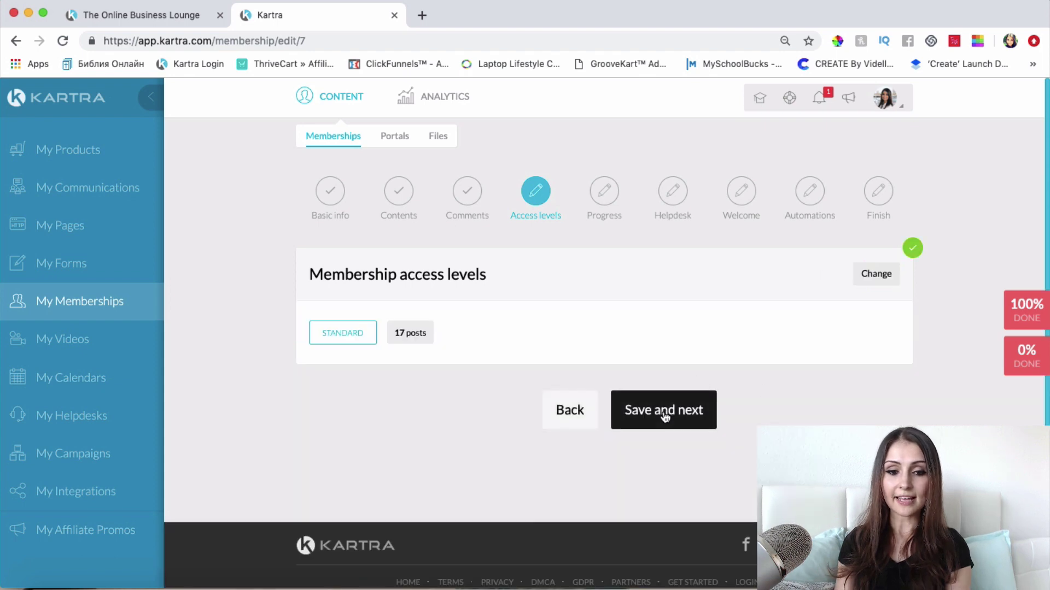
left_click(665, 417)
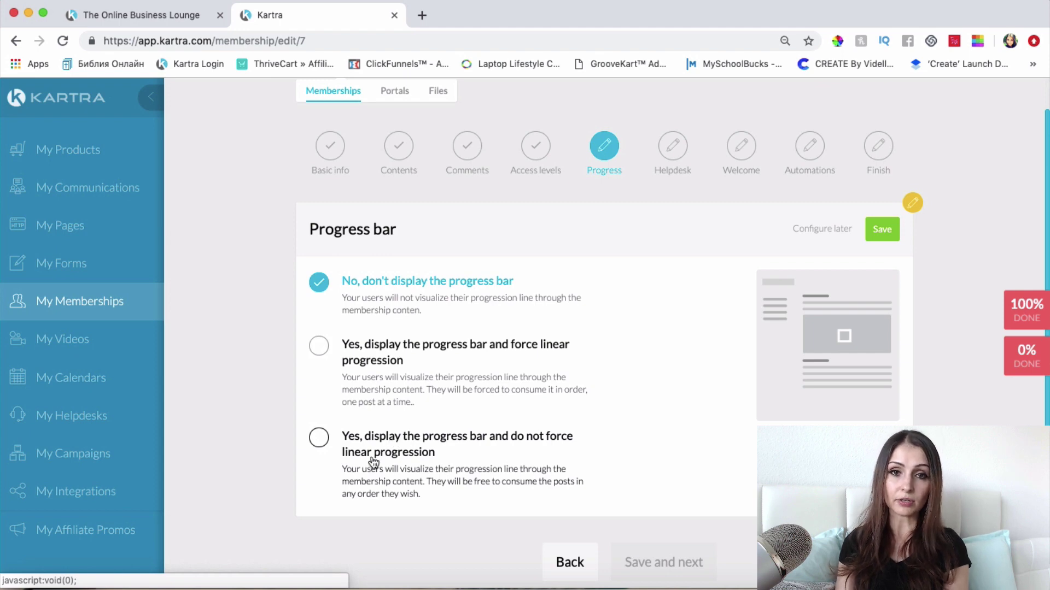
left_click(319, 438)
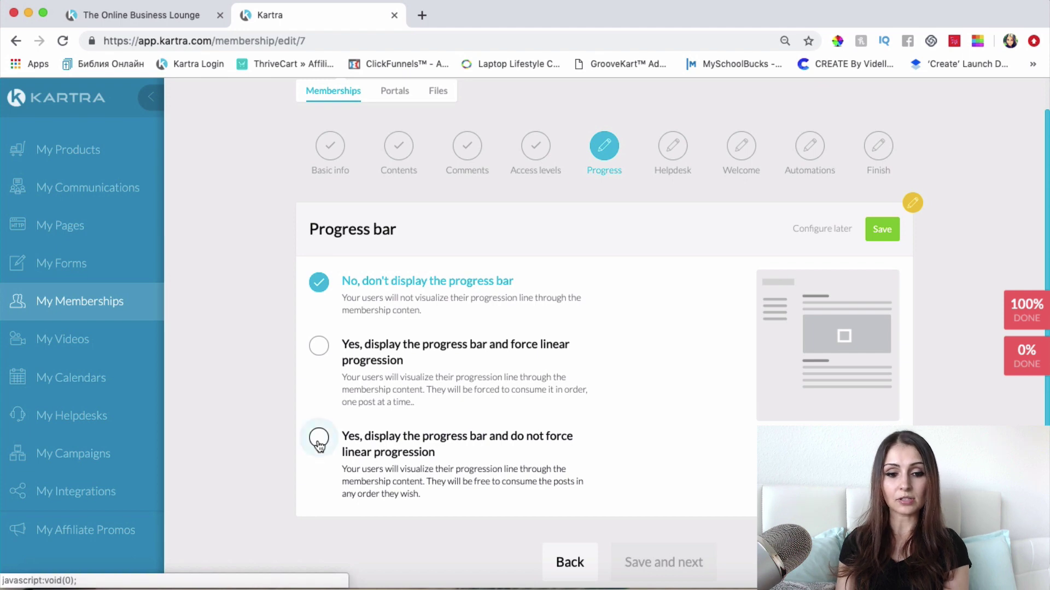
scroll(582, 283, "down", 10)
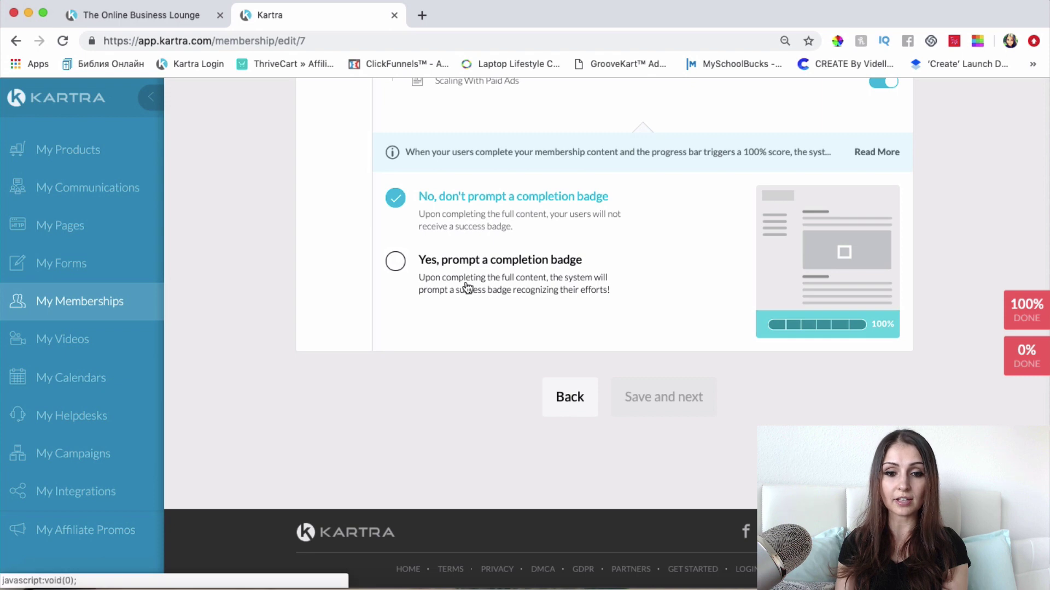
Step: Turn on the completion badge prompt and browse the badge designs to the CONGRATULATIONS! badge
left_click(396, 261)
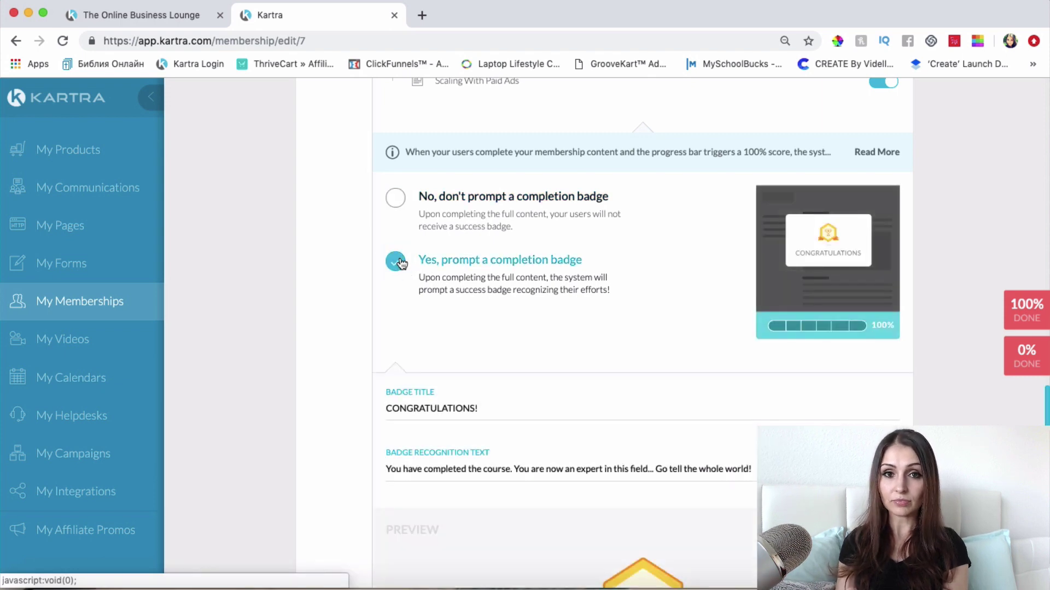
scroll(398, 353, "down", 2)
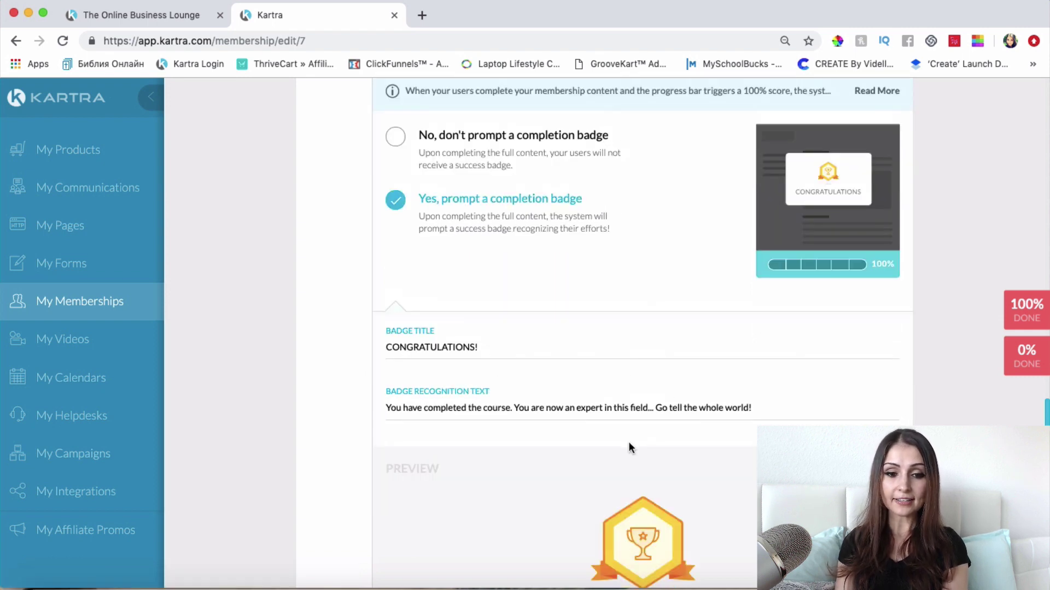
scroll(628, 441, "down", 1)
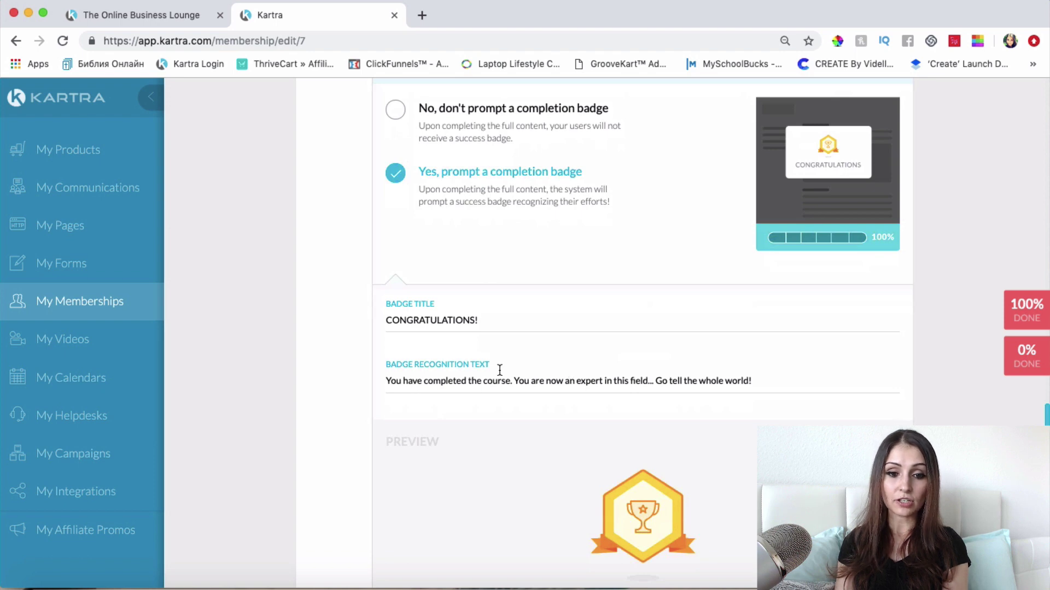
scroll(623, 382, "down", 4)
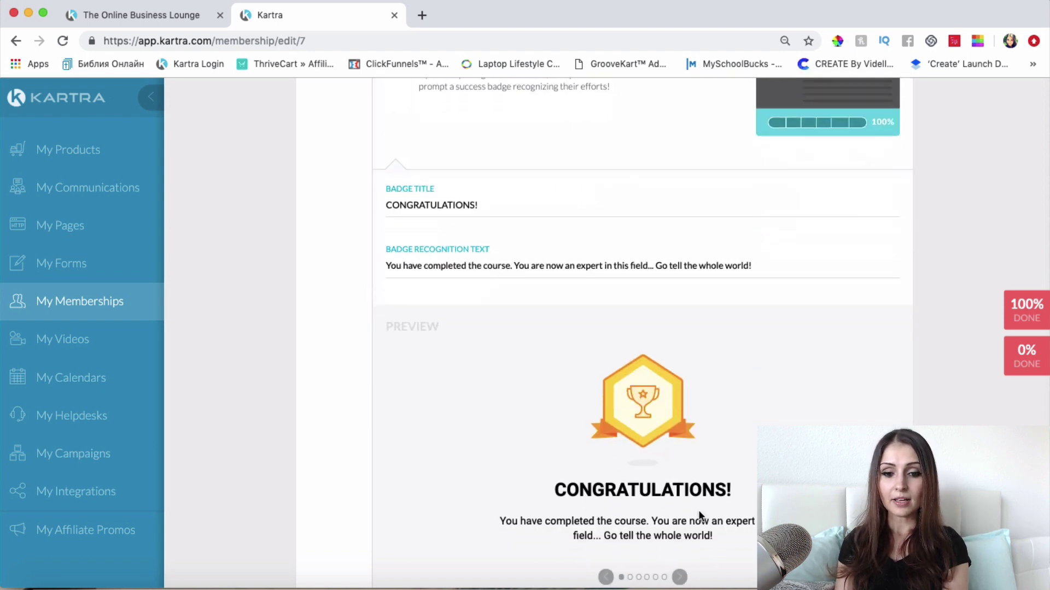
scroll(697, 514, "down", 4)
left_click(679, 458)
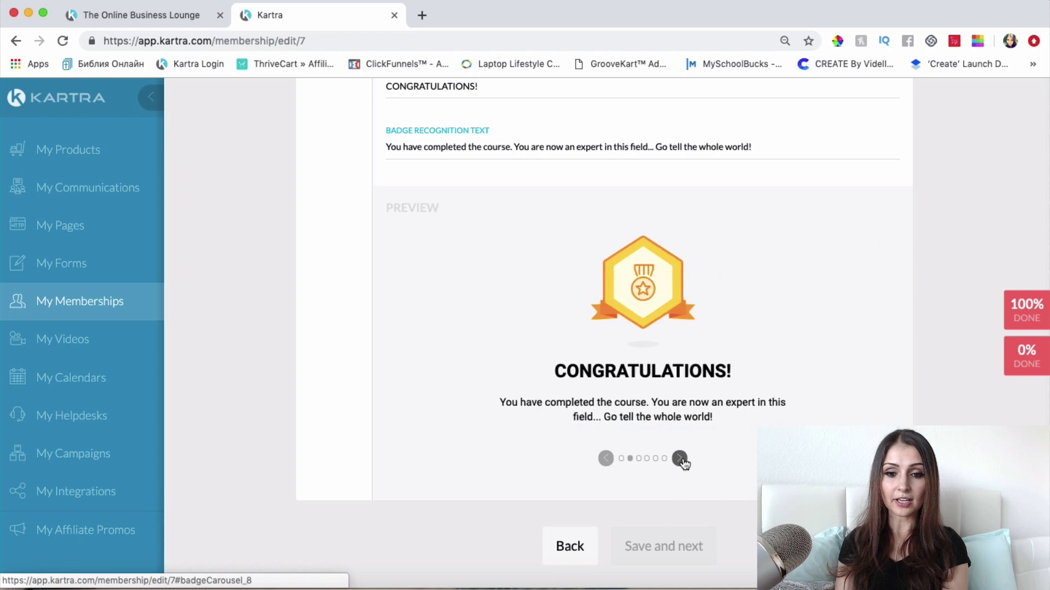
left_click(679, 458)
left_click(680, 458)
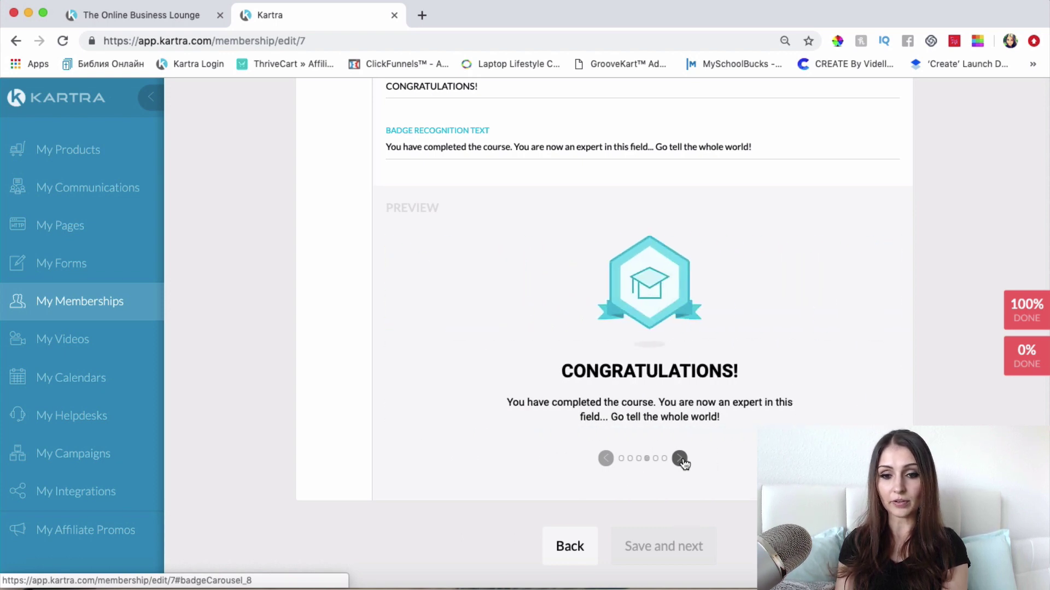
left_click(679, 458)
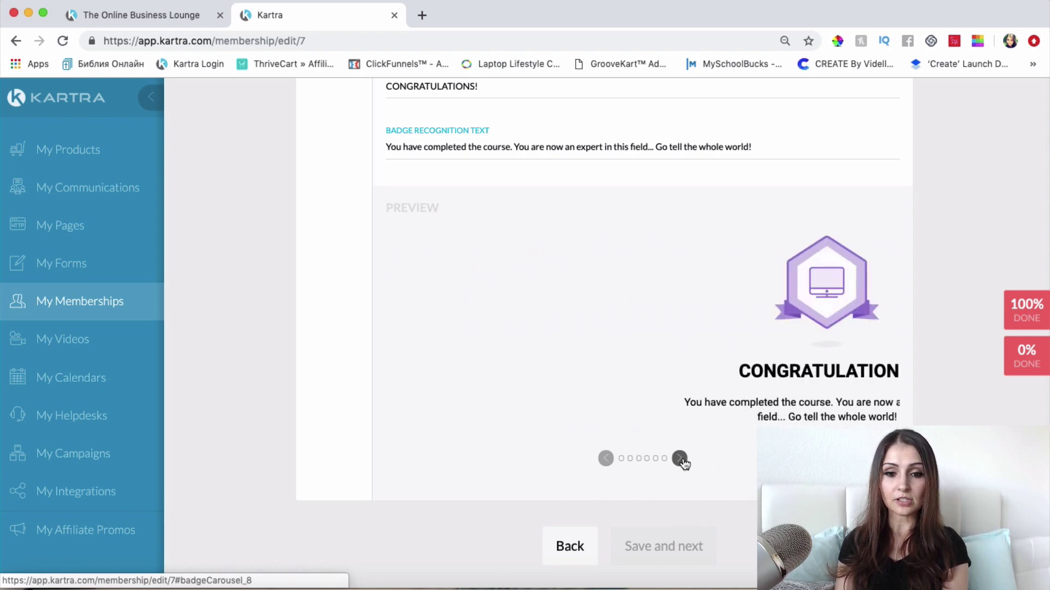
left_click(679, 458)
left_click(680, 458)
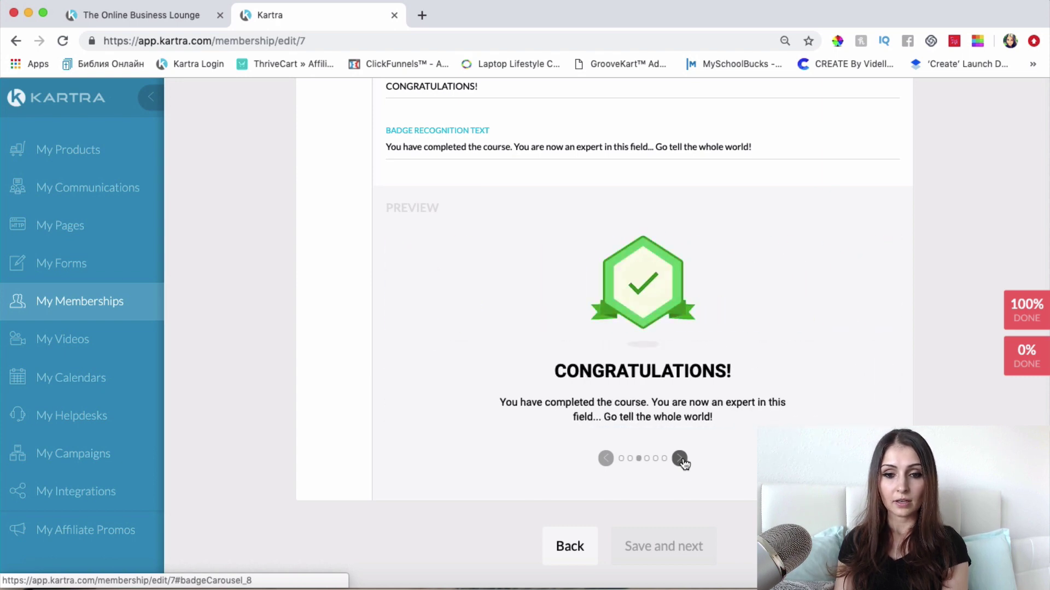
left_click(679, 458)
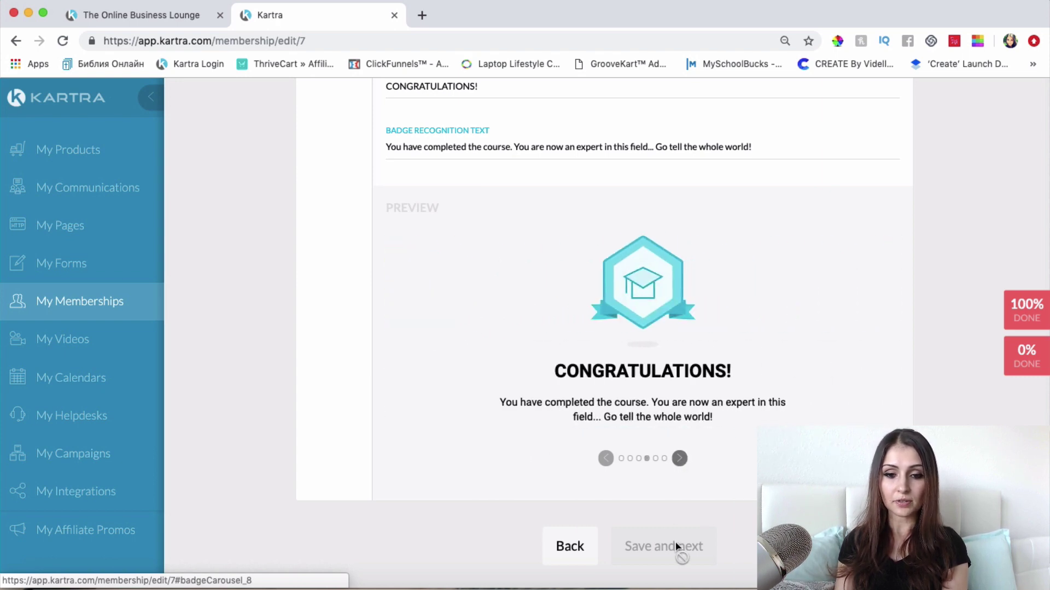
Step: Save the progress bar and completion badge settings
scroll(688, 548, "down", 1)
scroll(686, 542, "up", 10)
scroll(686, 543, "up", 10)
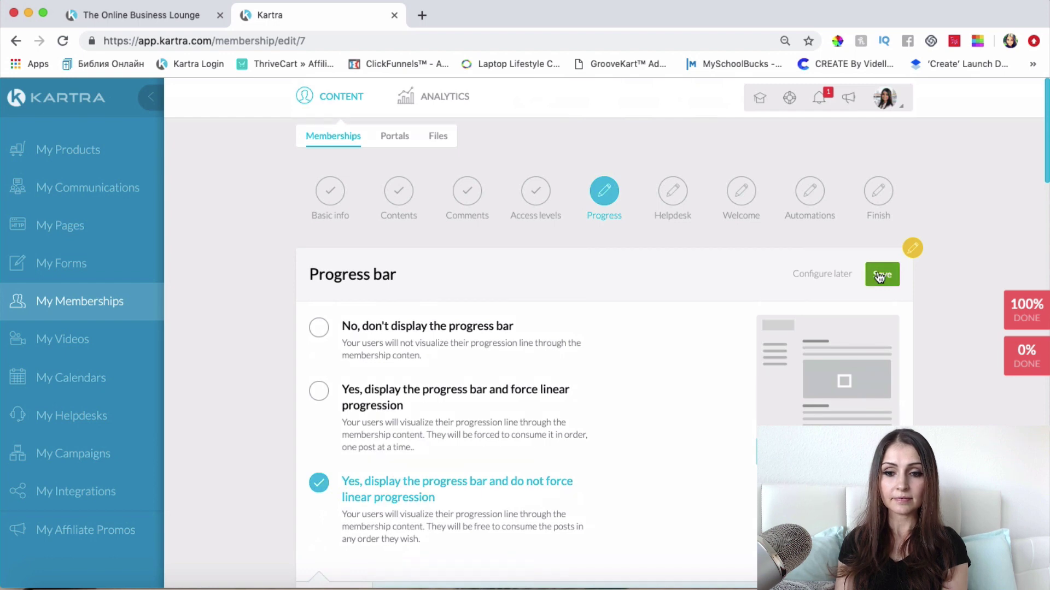
left_click(880, 275)
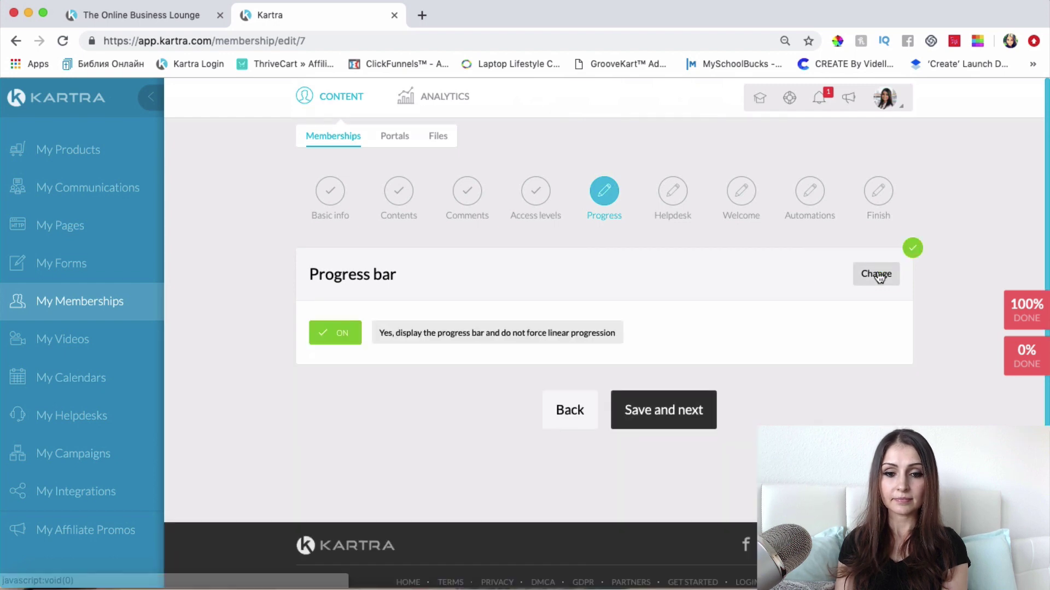
Step: Link customer support to The Online Business Lounge Support Kartra helpdesk, save, and continue
left_click(686, 418)
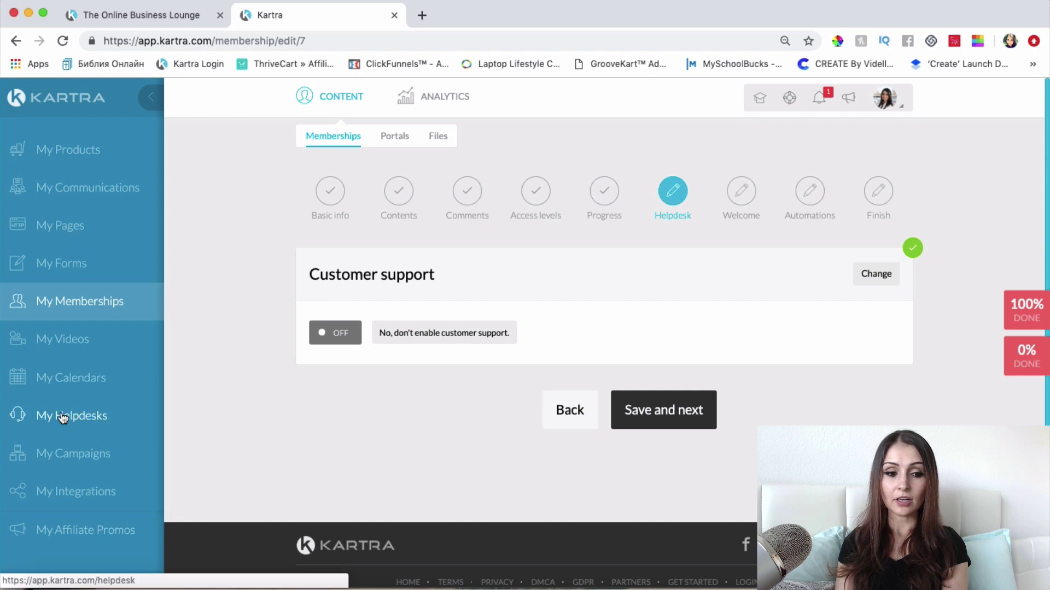
left_click(877, 275)
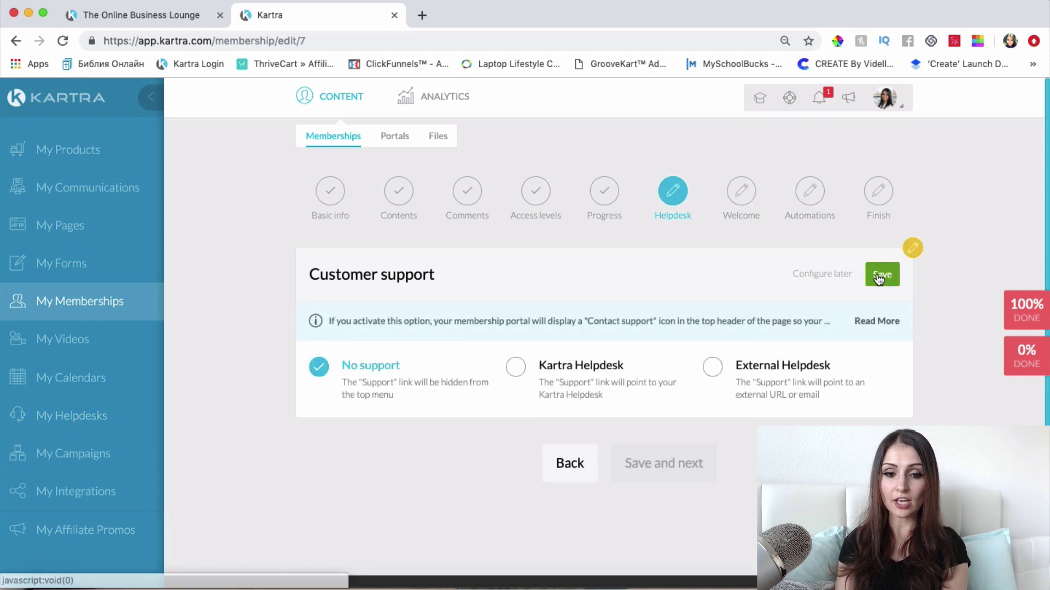
left_click(524, 367)
left_click(492, 466)
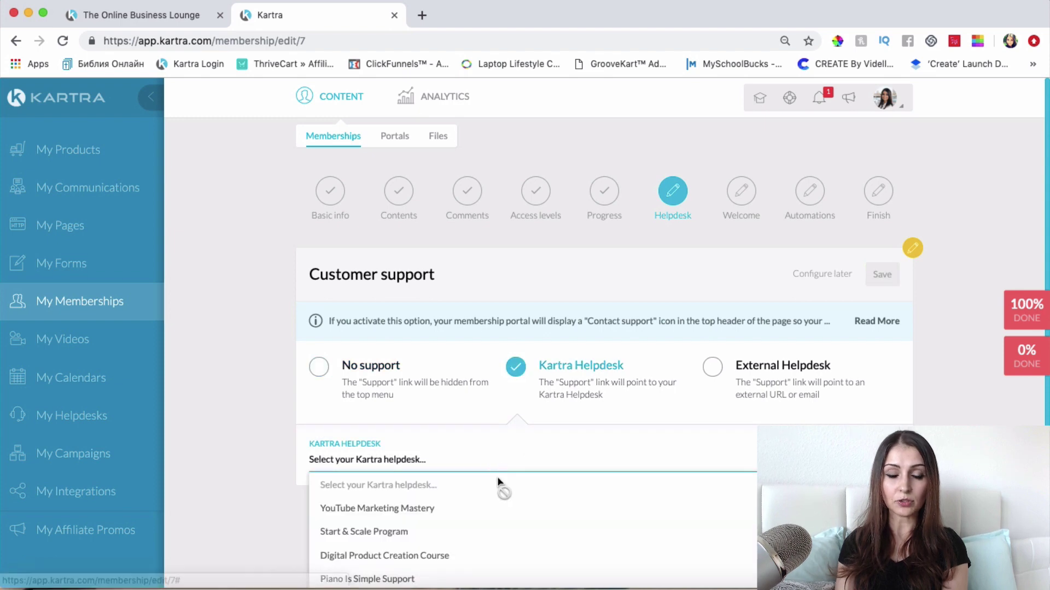
scroll(498, 481, "down", 3)
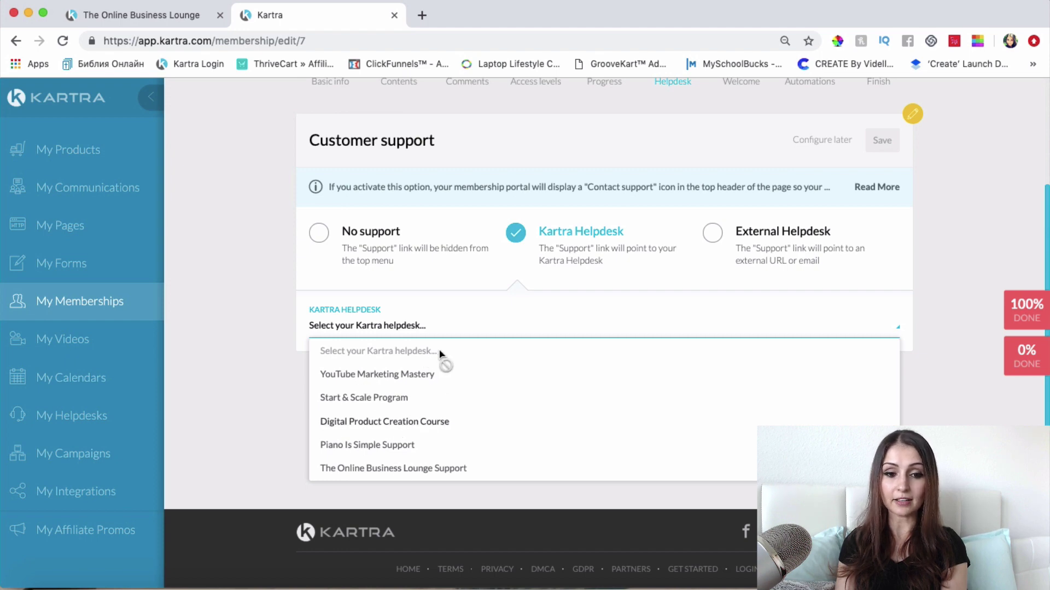
left_click(550, 319)
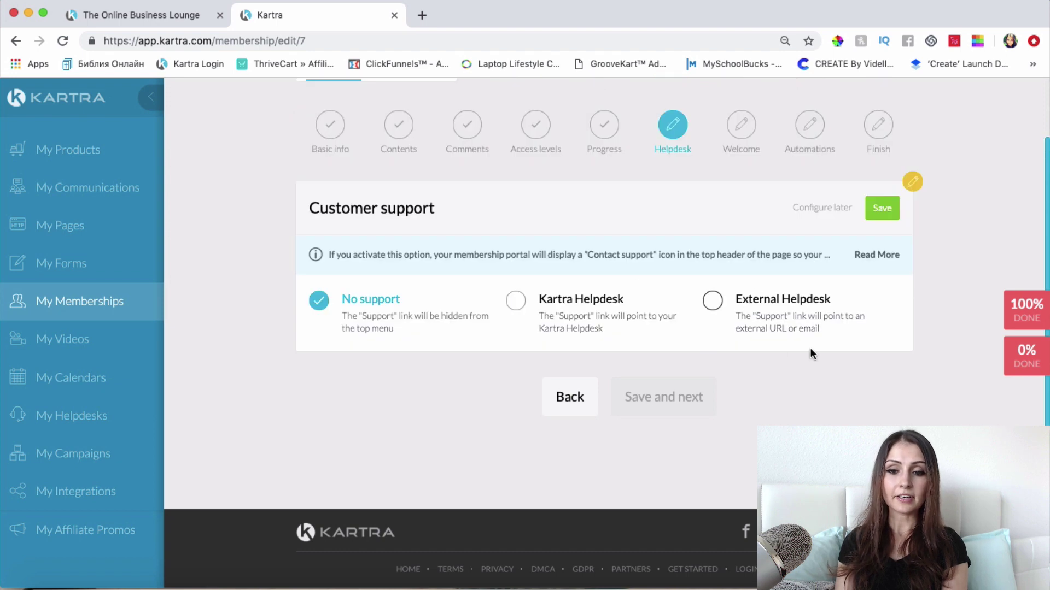
left_click(517, 299)
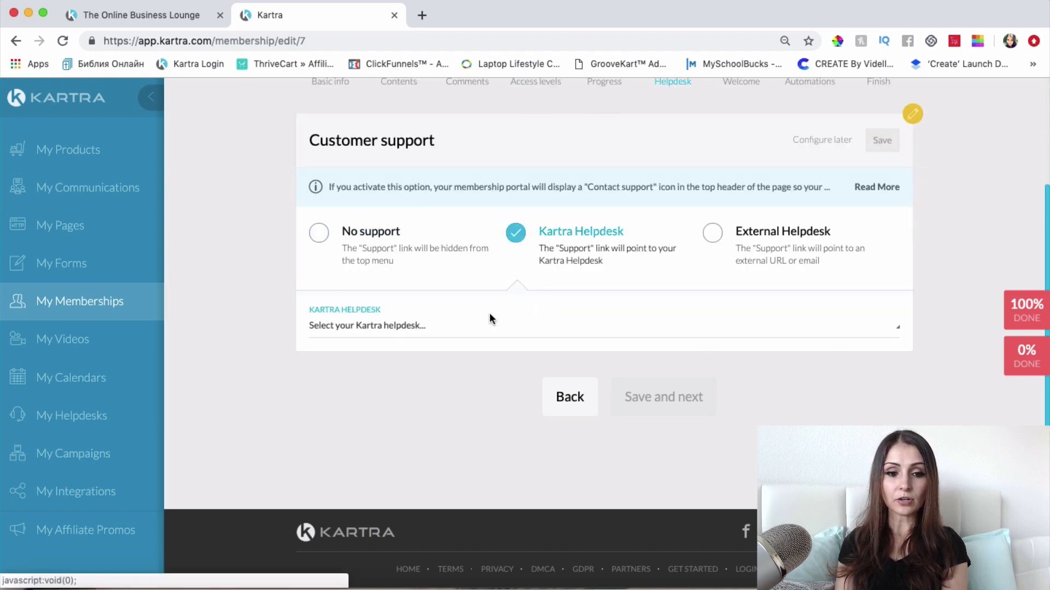
left_click(462, 327)
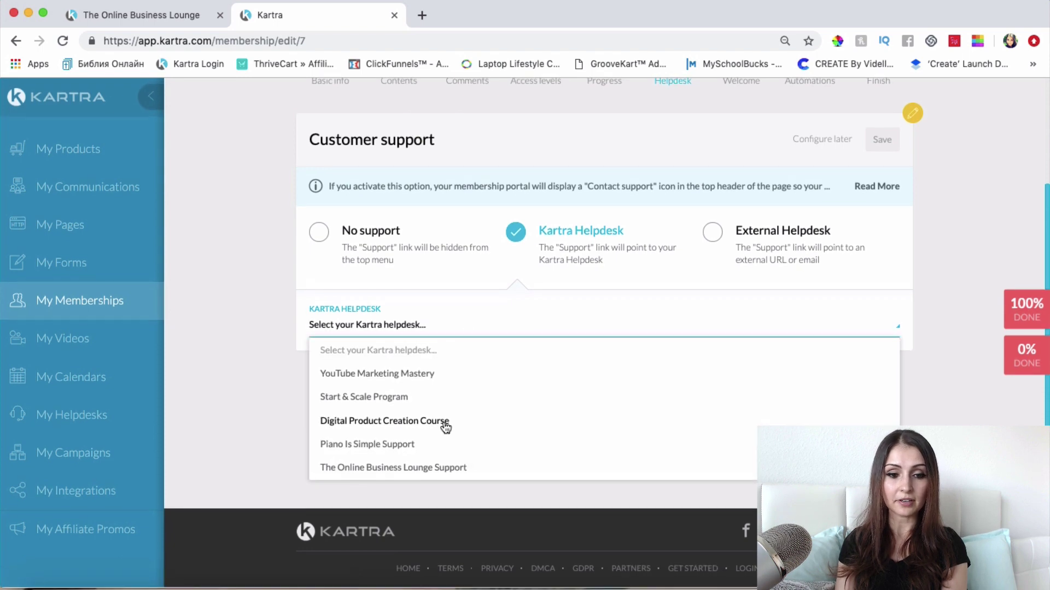
left_click(388, 473)
left_click(882, 142)
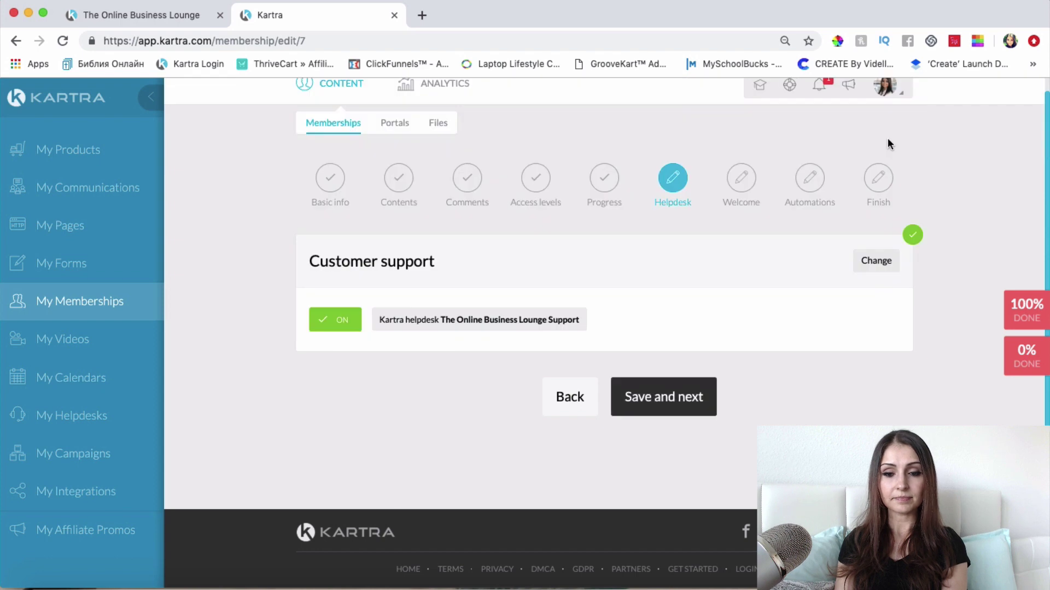
left_click(663, 398)
Step: Replace the send-from and reply-to addresses with the custom-domain email address and save
triple_click(551, 331)
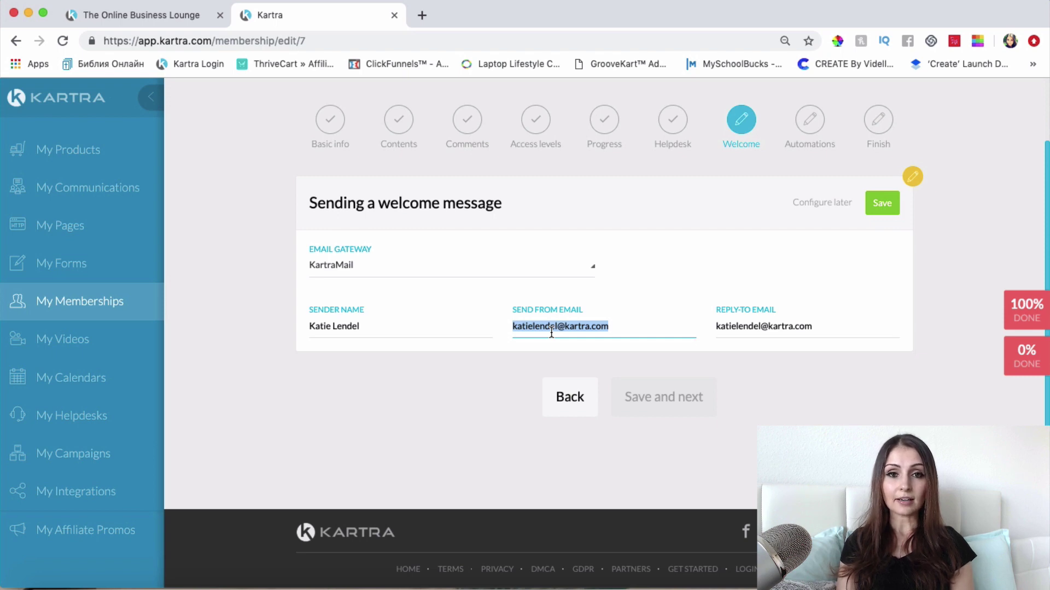
key("super+v")
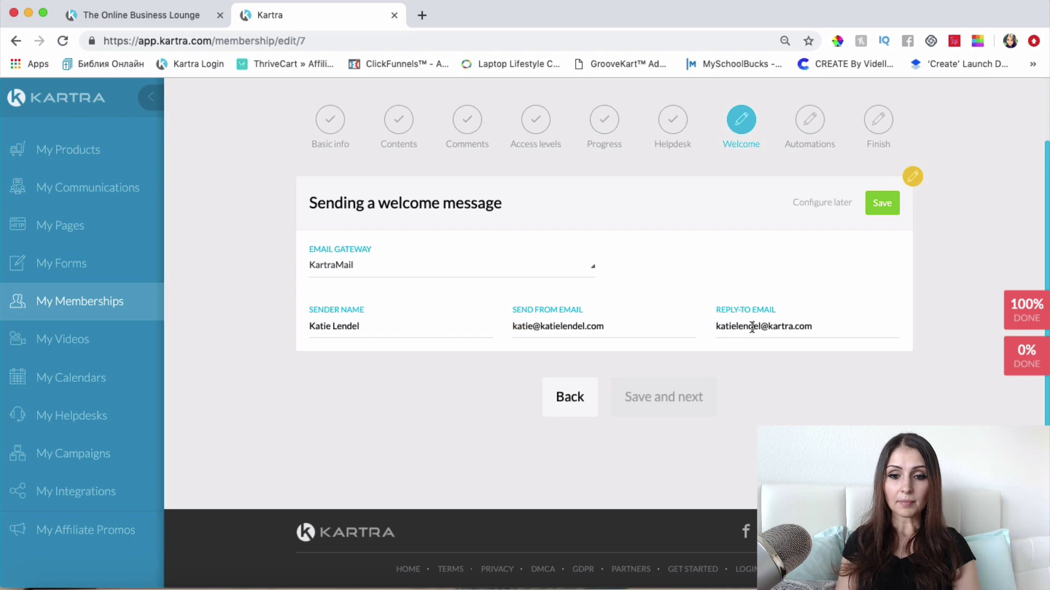
key("Tab")
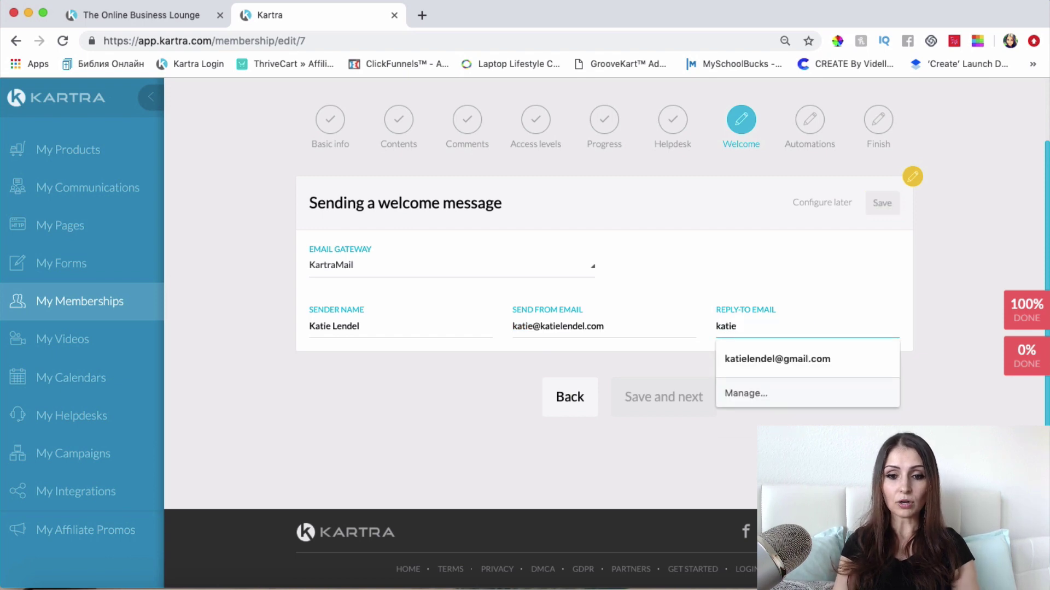
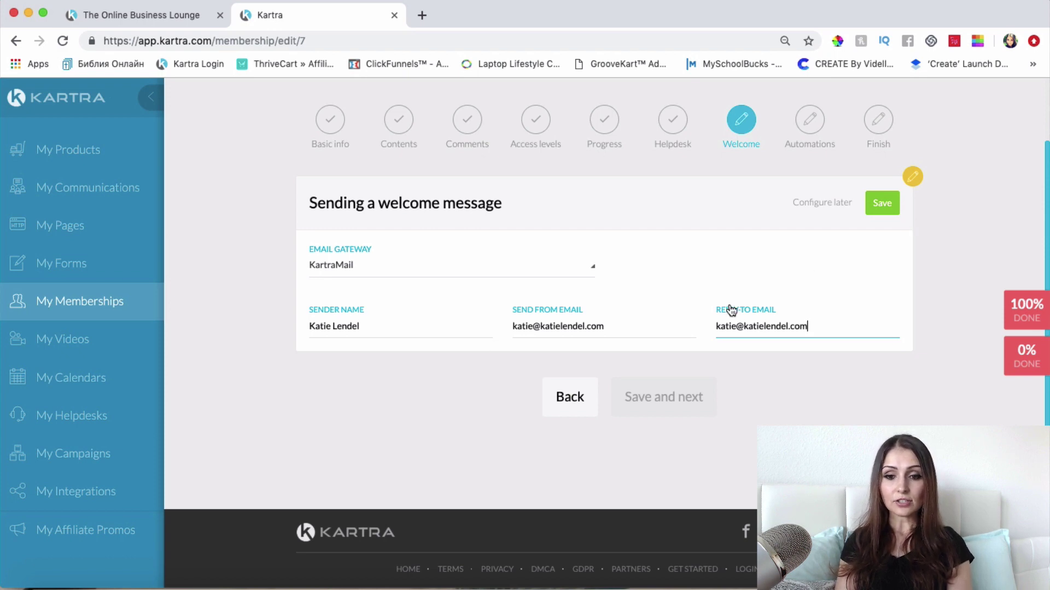
left_click(887, 202)
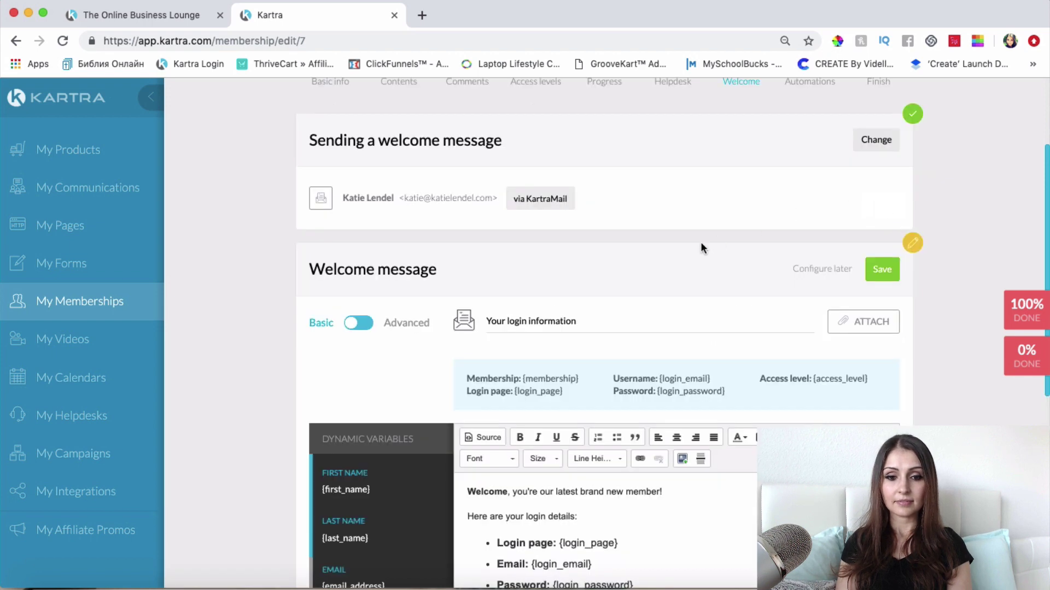
Step: Change the greeting to 'Blueprint, {first_name}' and split the opening paragraph before 'I'm excited'
scroll(589, 345, "down", 3)
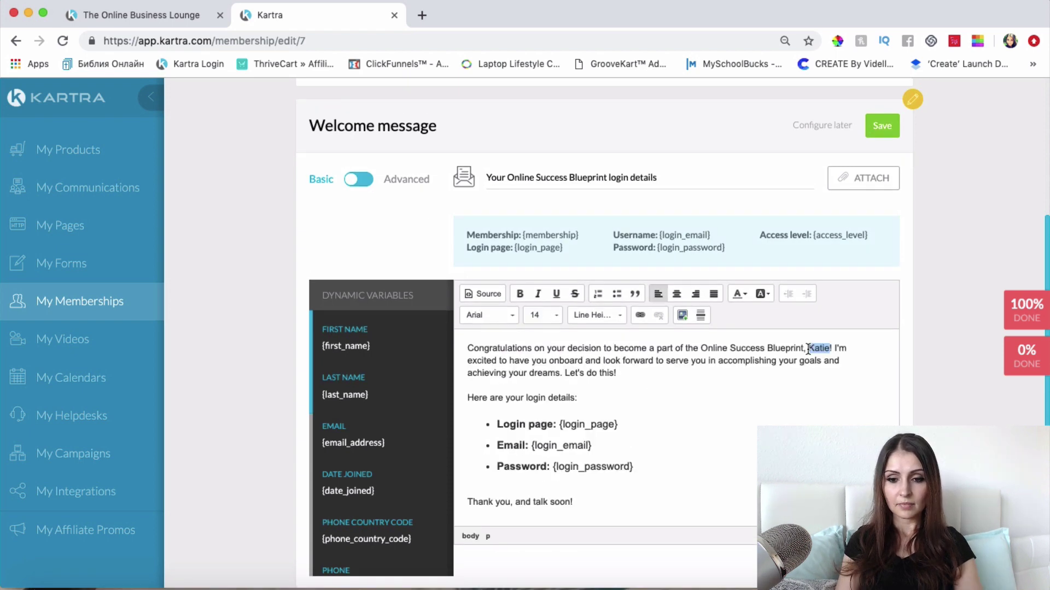
key("BackSpace")
key("BackSpace")
key("BackSpace")
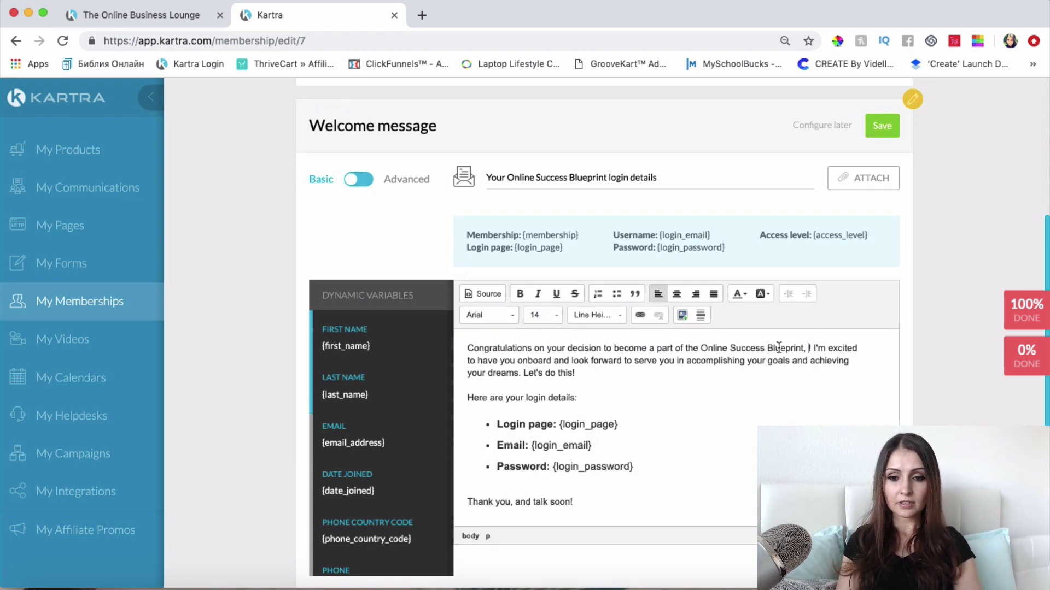
type(",")
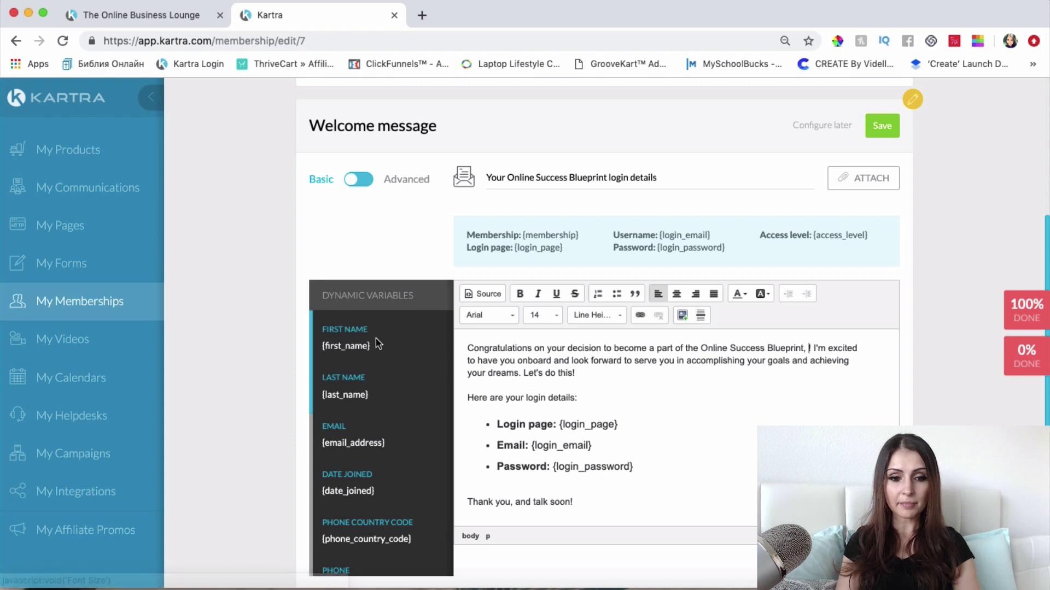
left_click_drag(388, 348, 316, 348)
key("super+c")
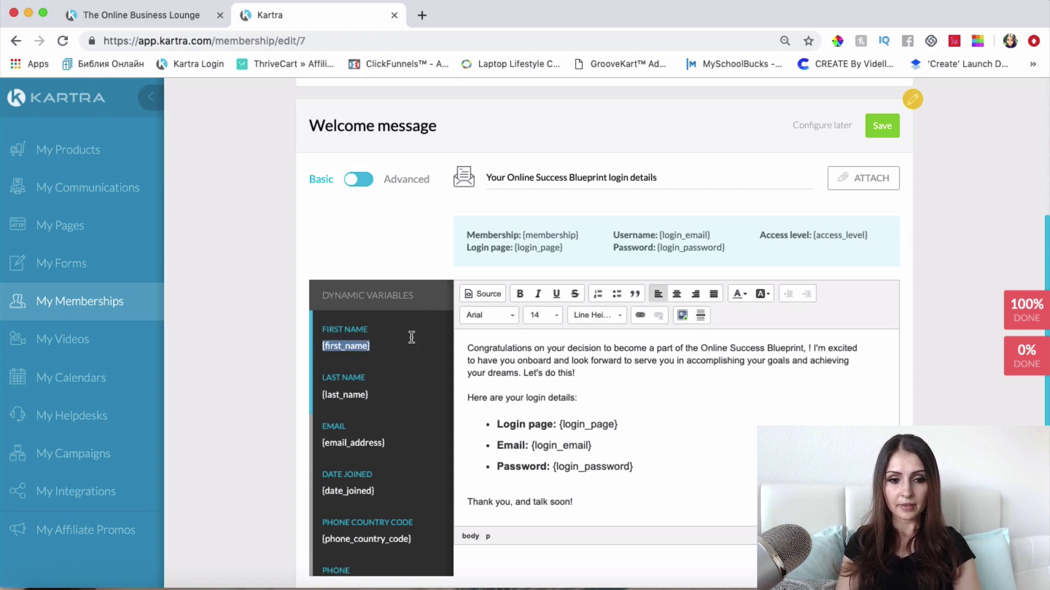
left_click(810, 352)
key("super+v")
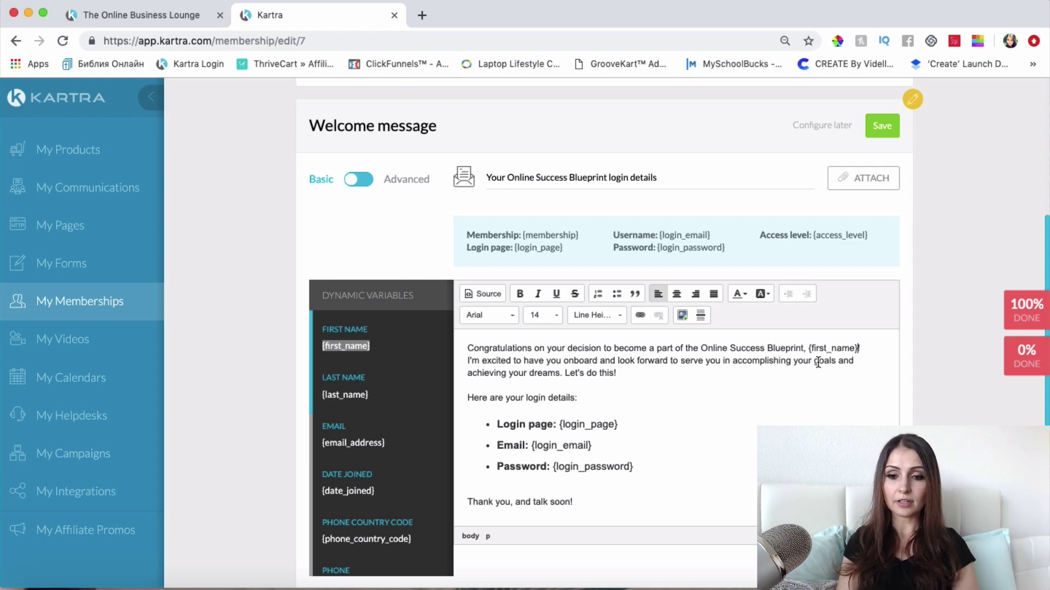
left_click(858, 348)
scroll(872, 328, "down", 1)
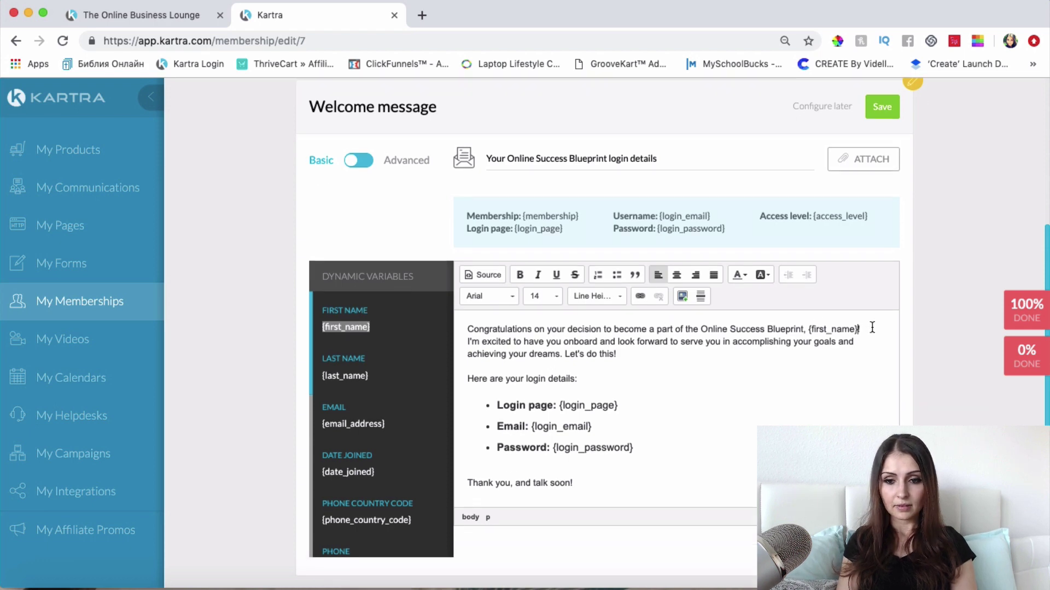
key("Right")
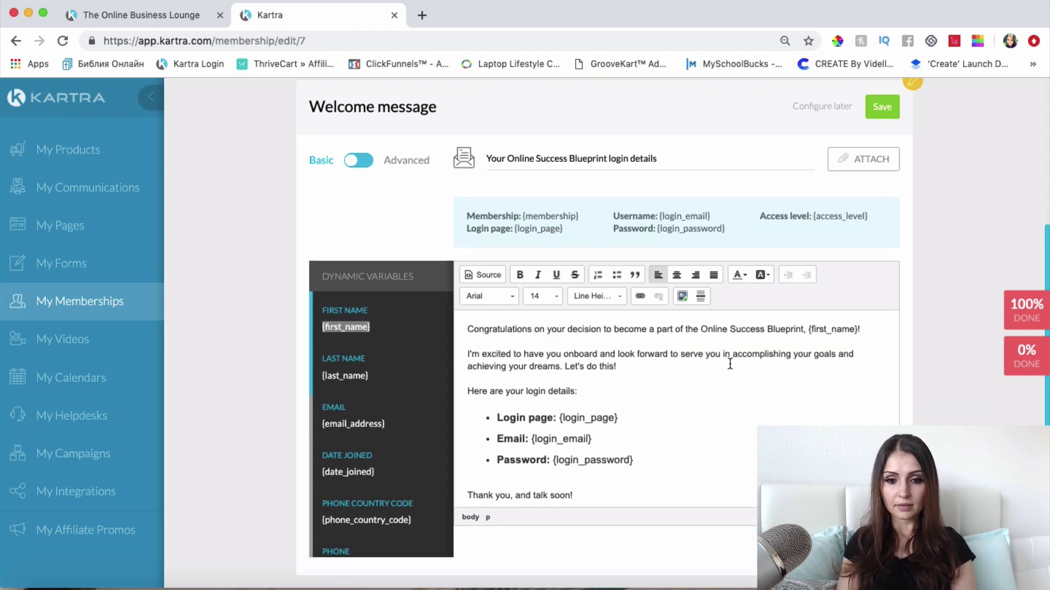
key("Return")
scroll(729, 363, "down", 3)
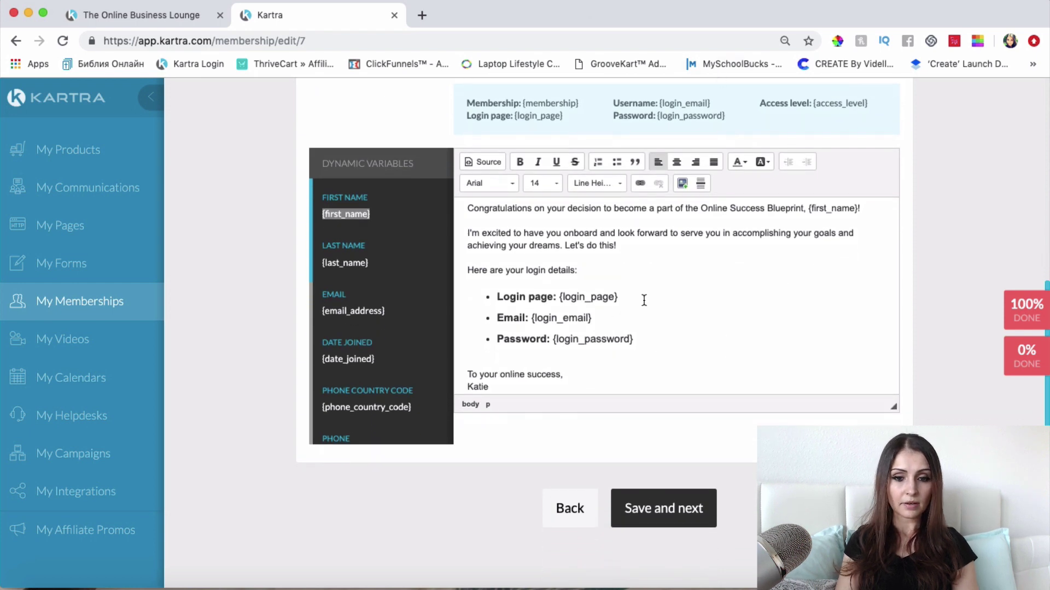
Step: Format the whole message body as Arial size 16 with 140% line height
left_click(645, 266)
key("ctrl+a")
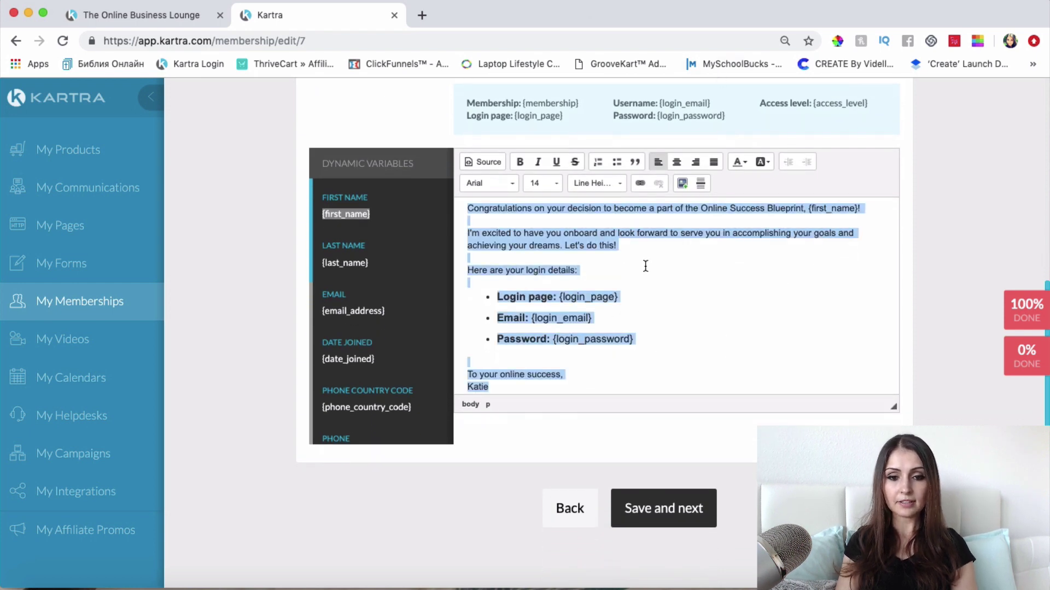
left_click(541, 183)
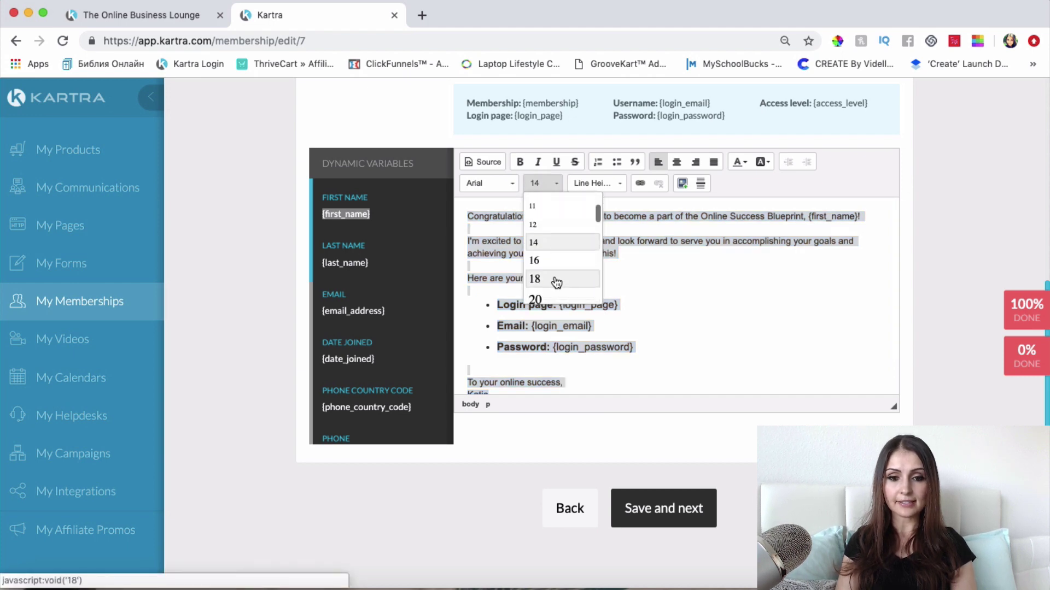
left_click(556, 274)
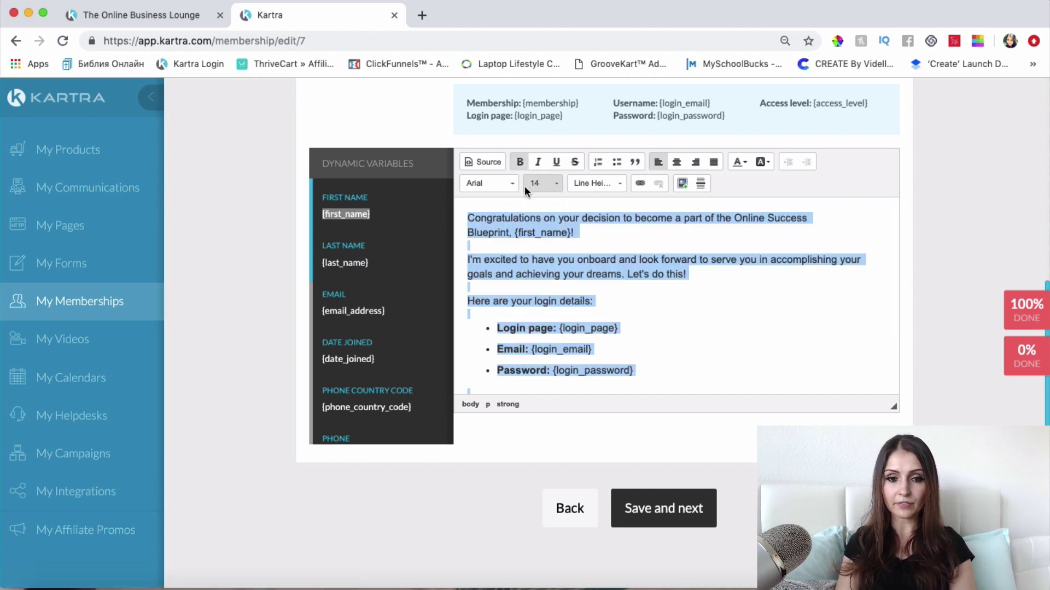
scroll(532, 228, "down", 2)
scroll(532, 228, "up", 2)
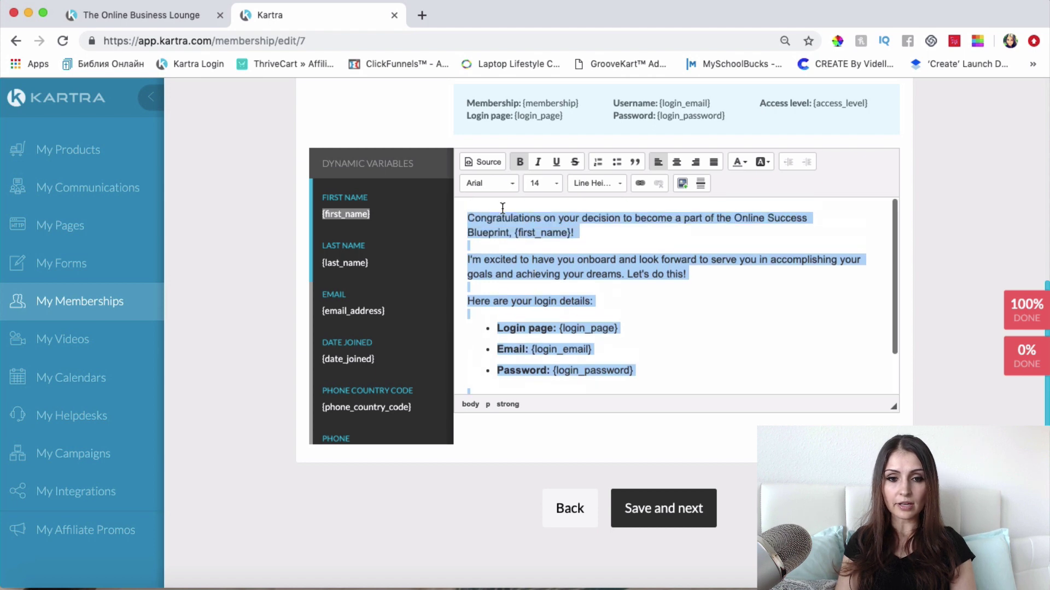
left_click(492, 180)
scroll(511, 267, "down", 1)
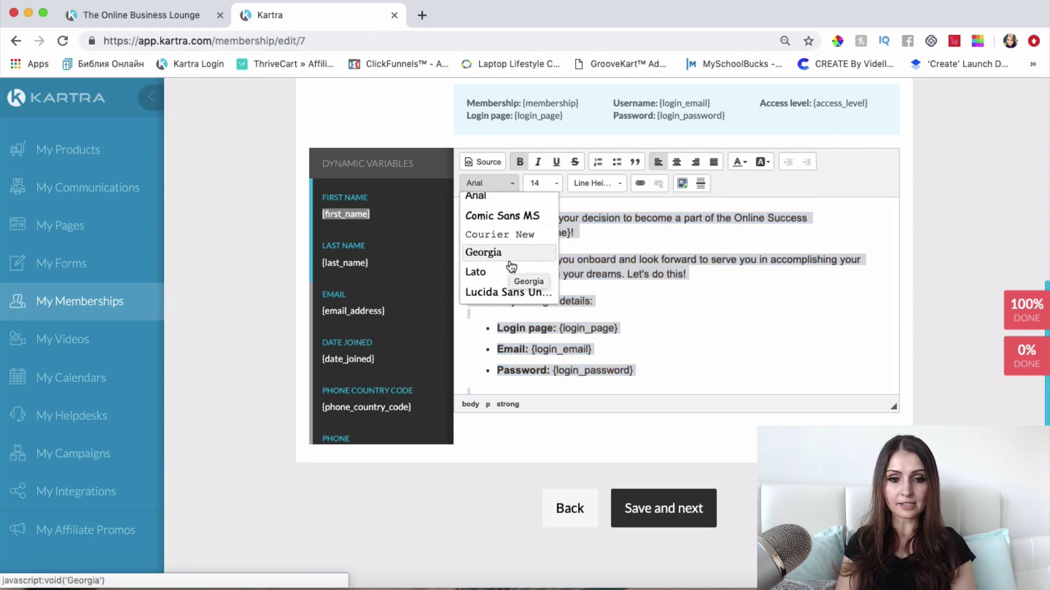
scroll(509, 251, "up", 1)
left_click(503, 215)
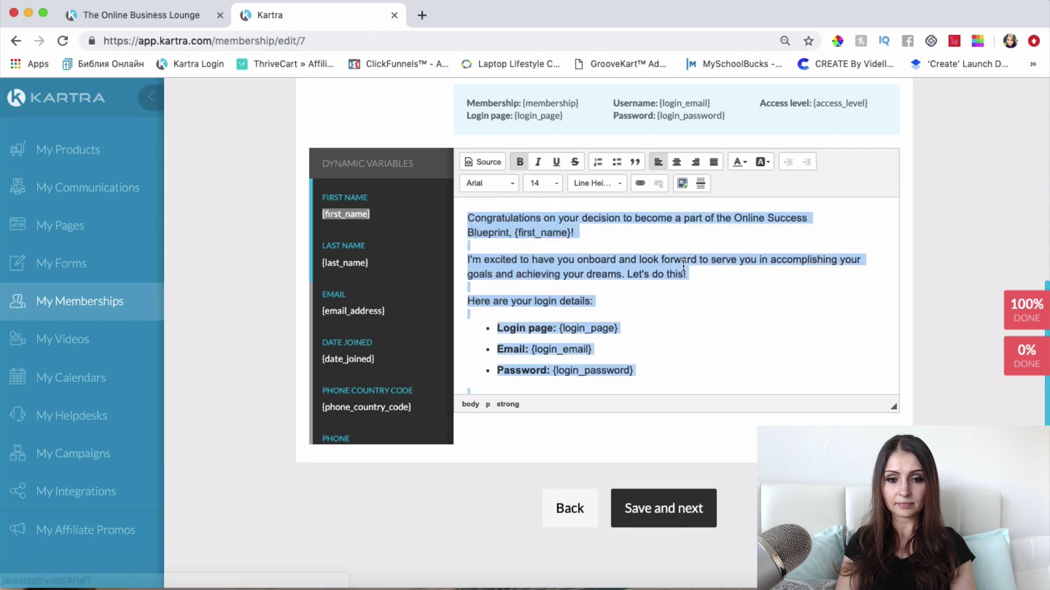
left_click(683, 268)
scroll(684, 266, "down", 1)
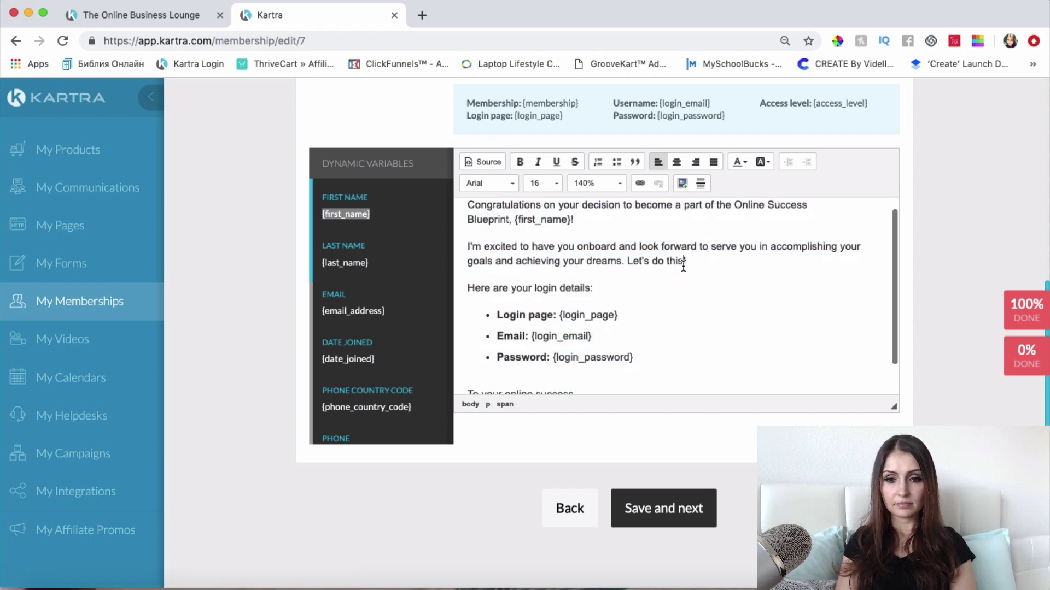
scroll(684, 266, "down", 3)
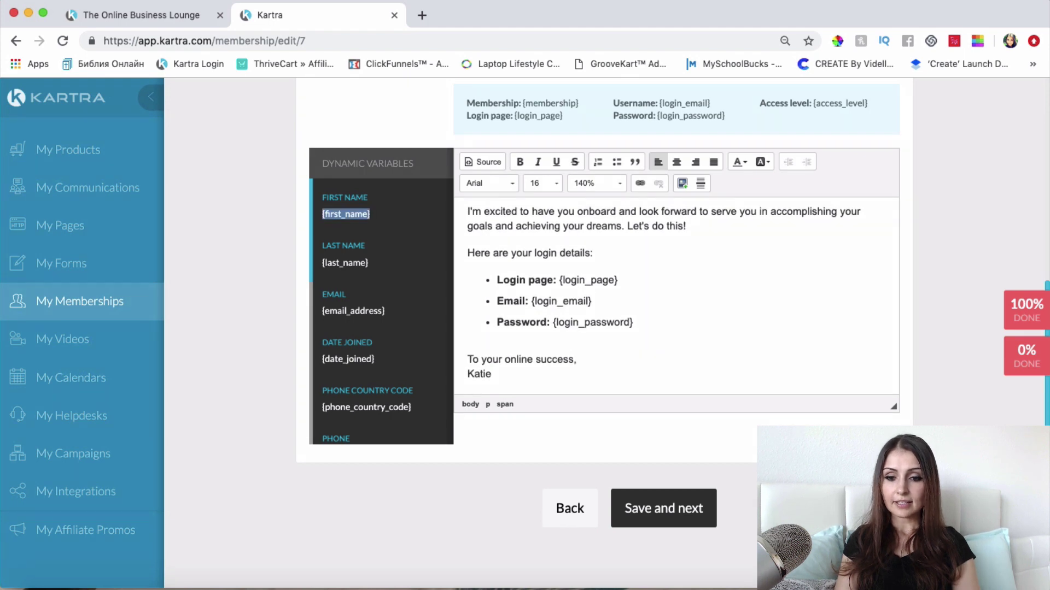
Step: Send a test copy of the welcome email to your own inbox
left_click(616, 174)
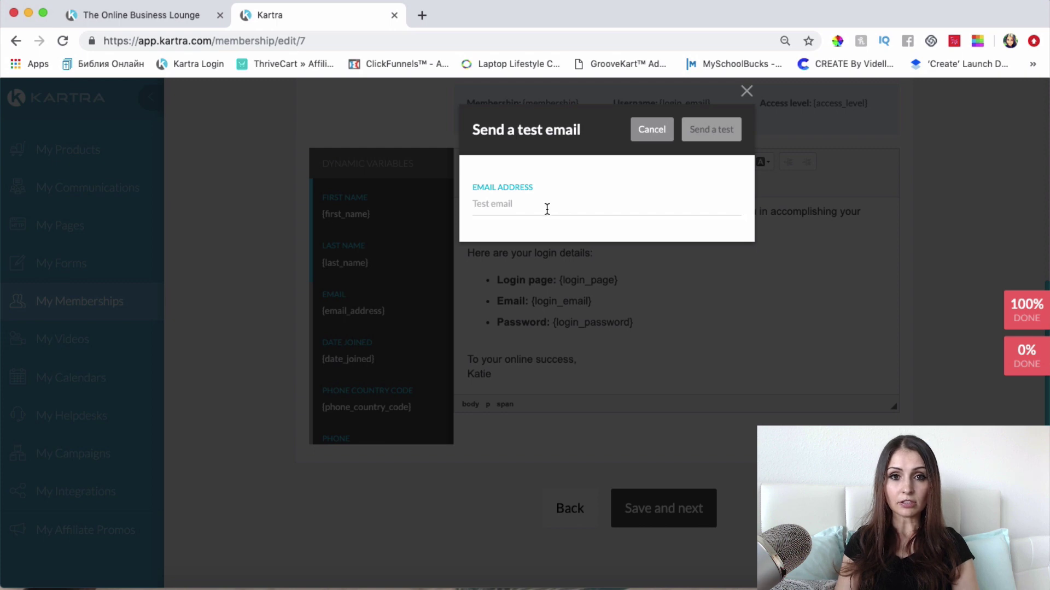
left_click(731, 136)
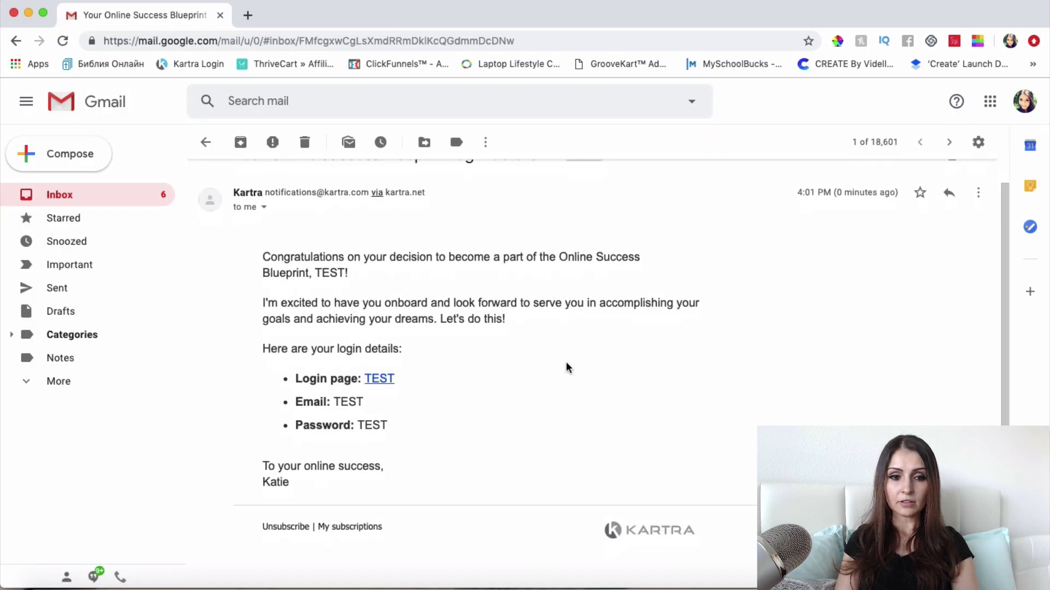
Step: Check the test login-details email's formatting in Gmail, then minimize Gmail
scroll(566, 362, "up", 2)
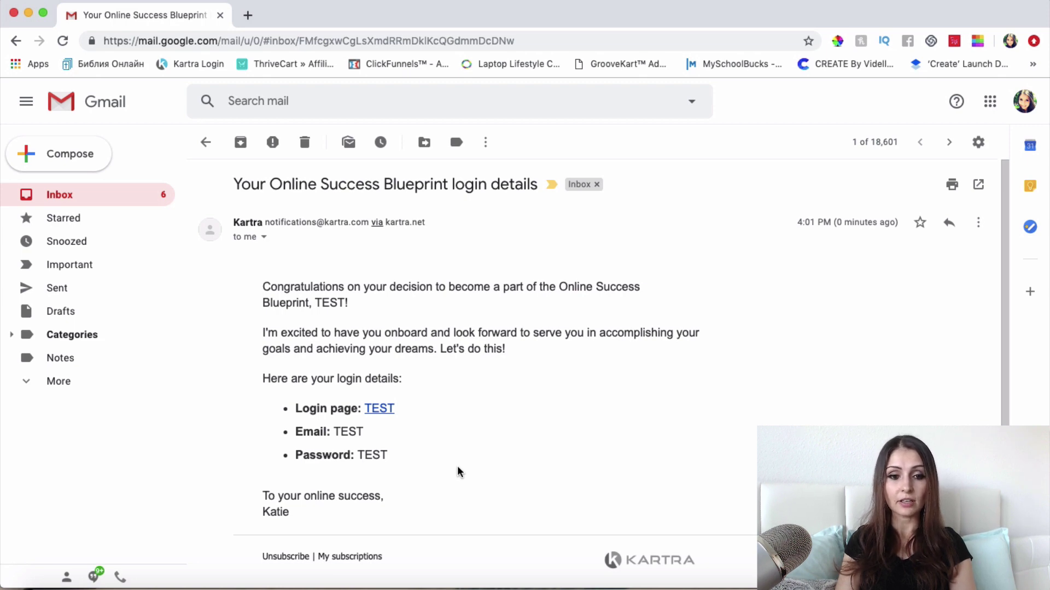
scroll(458, 471, "down", 1)
scroll(458, 471, "up", 1)
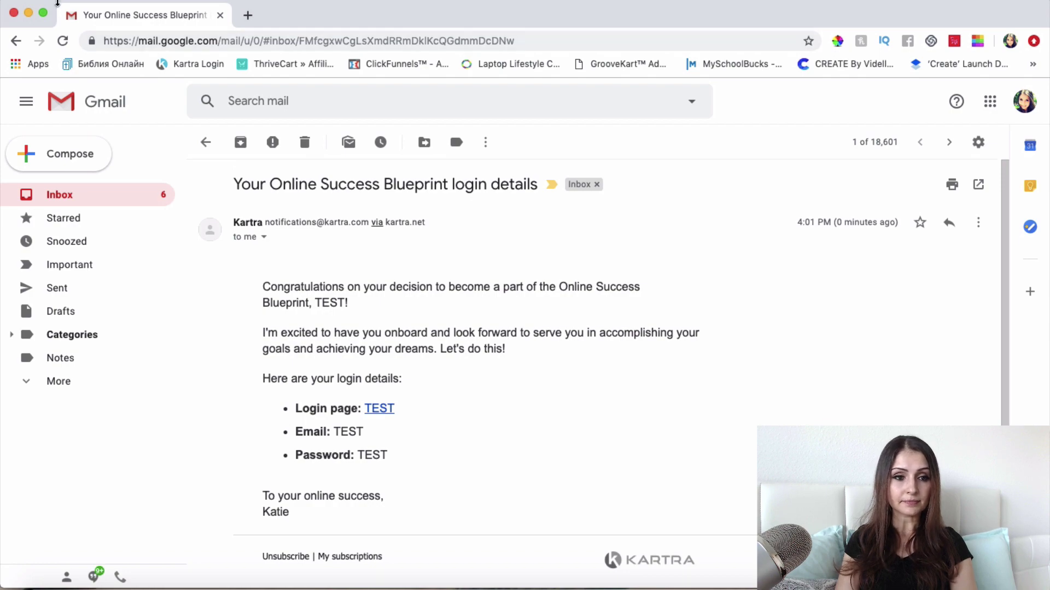
left_click(29, 13)
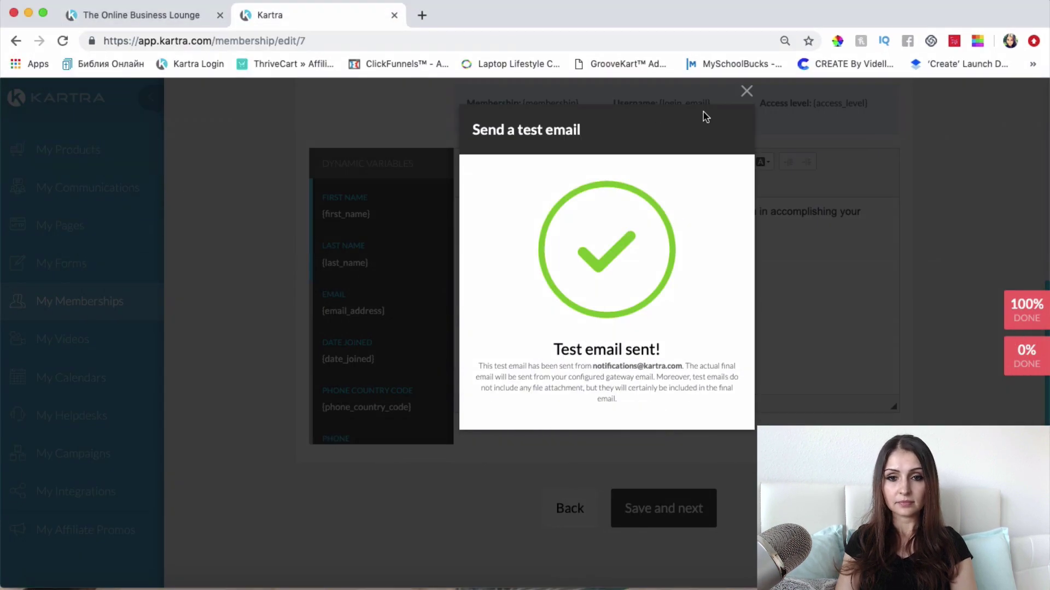
Step: Dismiss the test-email confirmation, save the welcome message, and continue to Automations
left_click(746, 91)
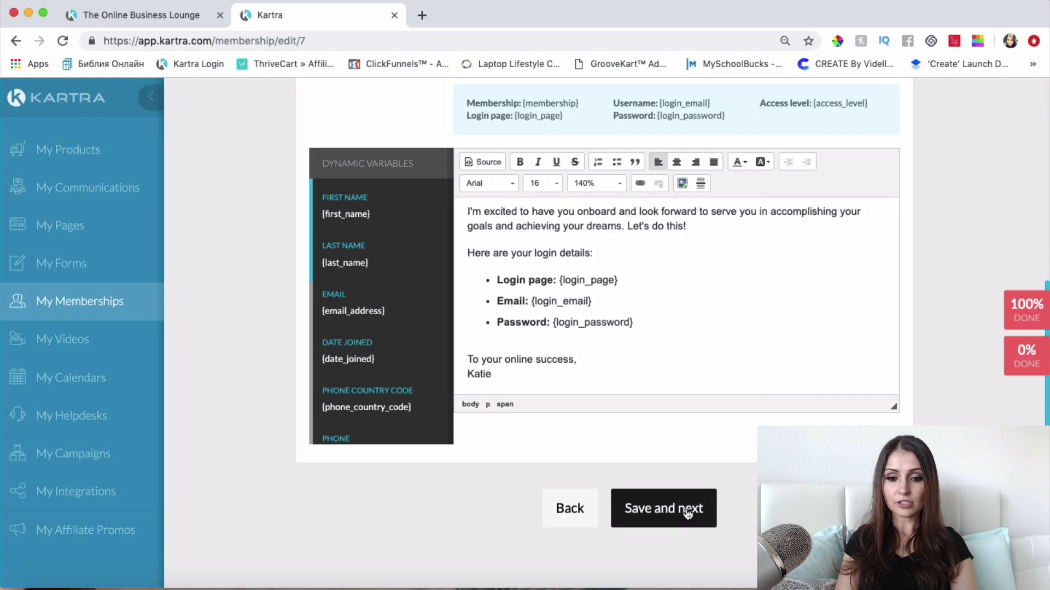
left_click(688, 514)
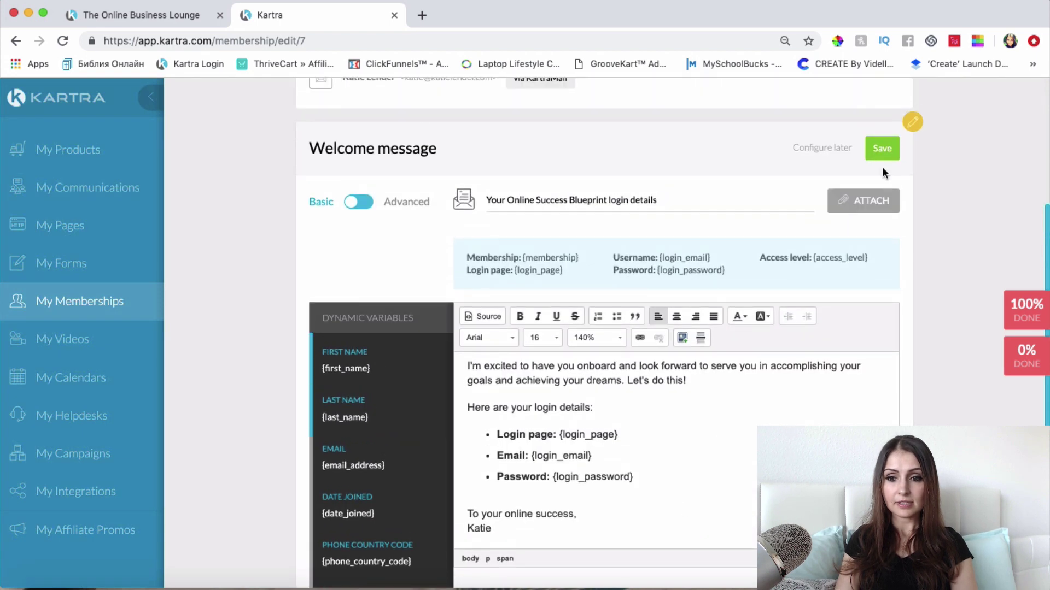
left_click(882, 150)
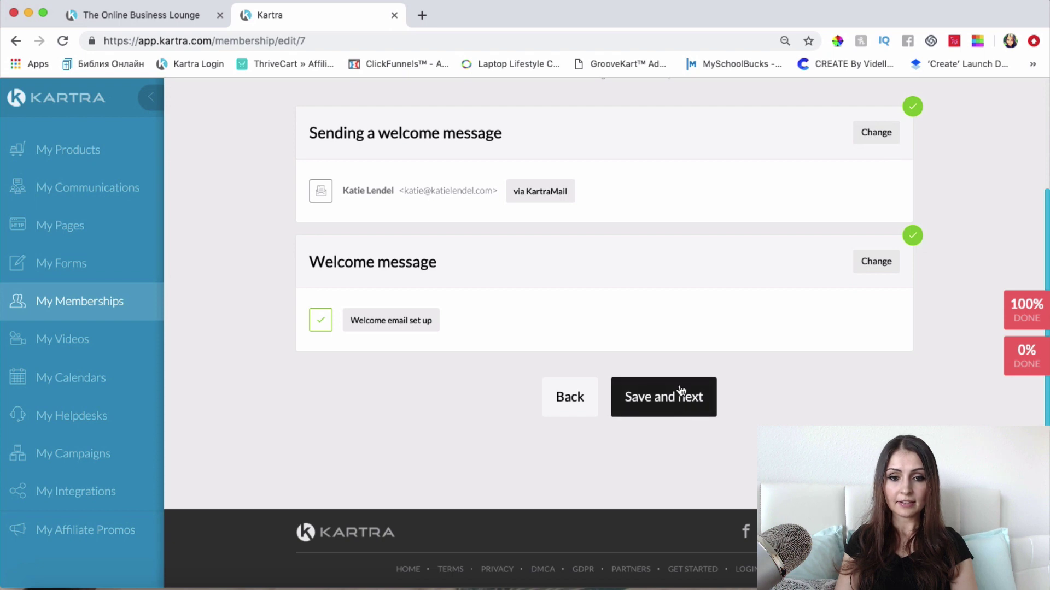
left_click(681, 390)
scroll(682, 444, "down", 3)
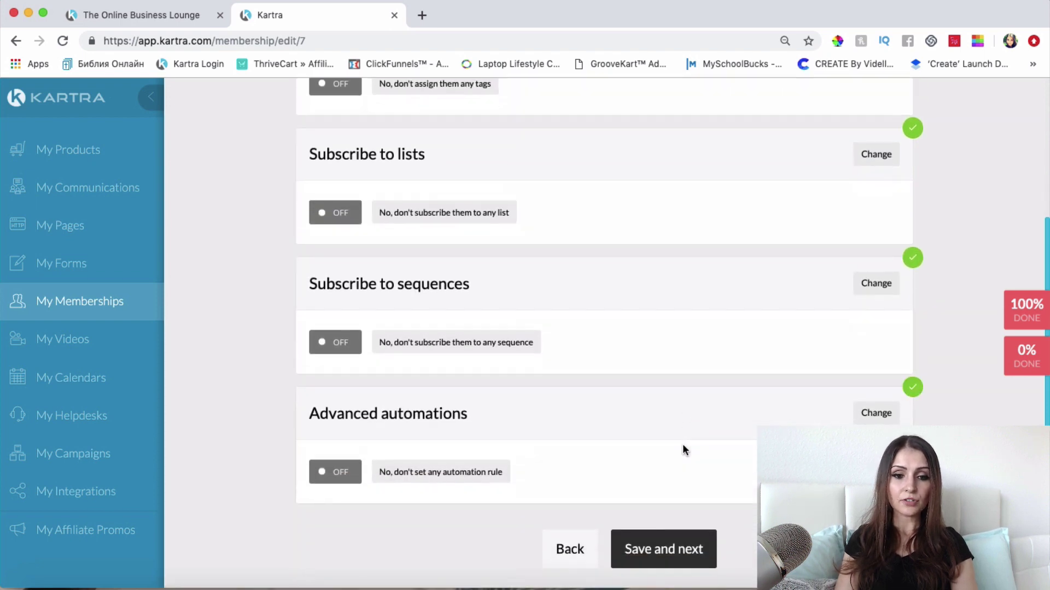
scroll(451, 230, "up", 3)
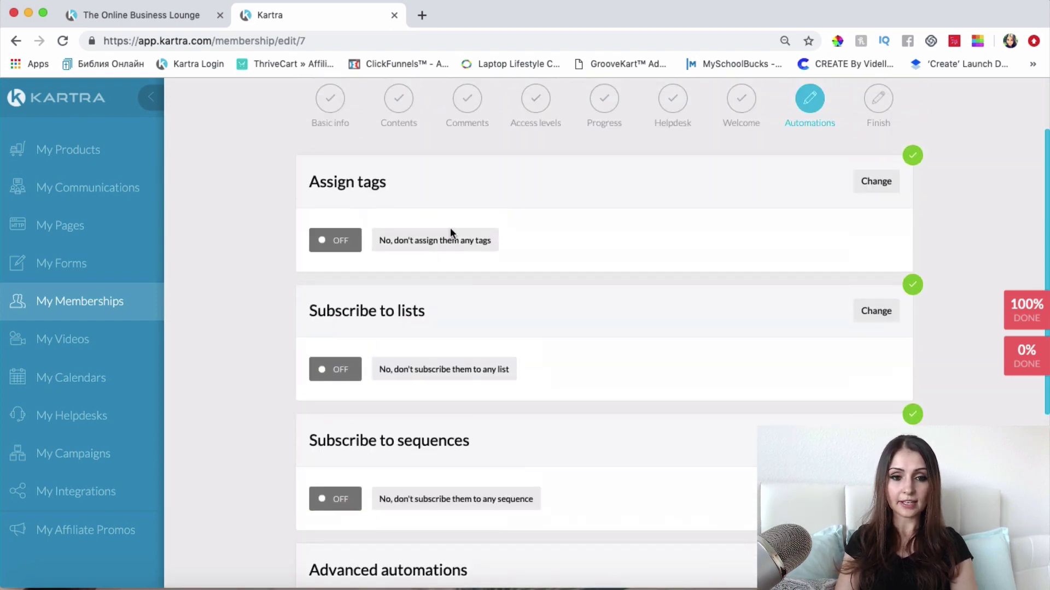
scroll(413, 240, "up", 1)
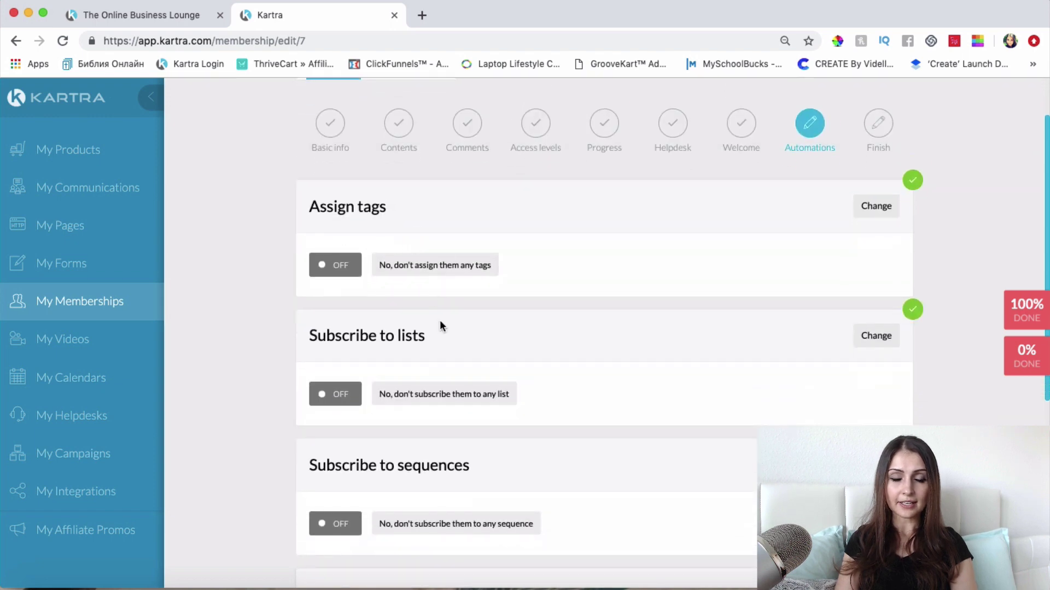
scroll(446, 329, "down", 1)
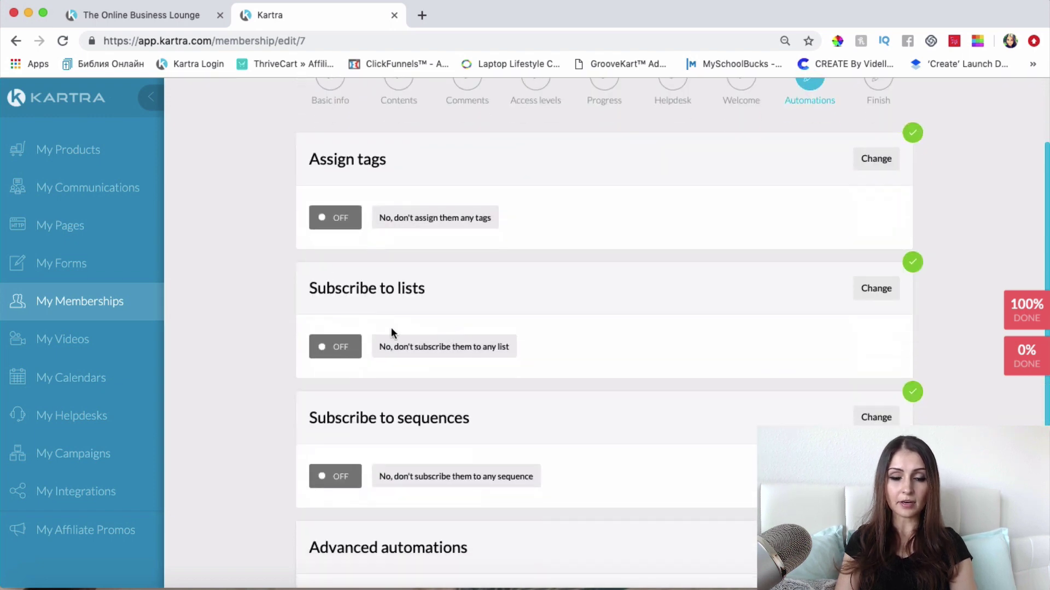
scroll(391, 330, "down", 2)
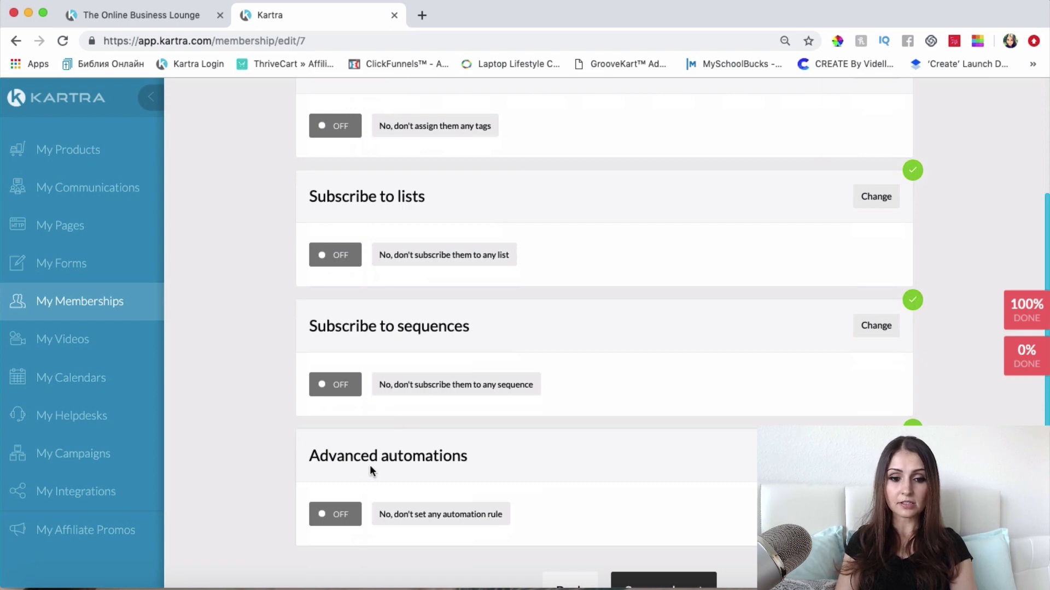
scroll(369, 465, "down", 1)
scroll(538, 432, "up", 1)
scroll(538, 437, "up", 3)
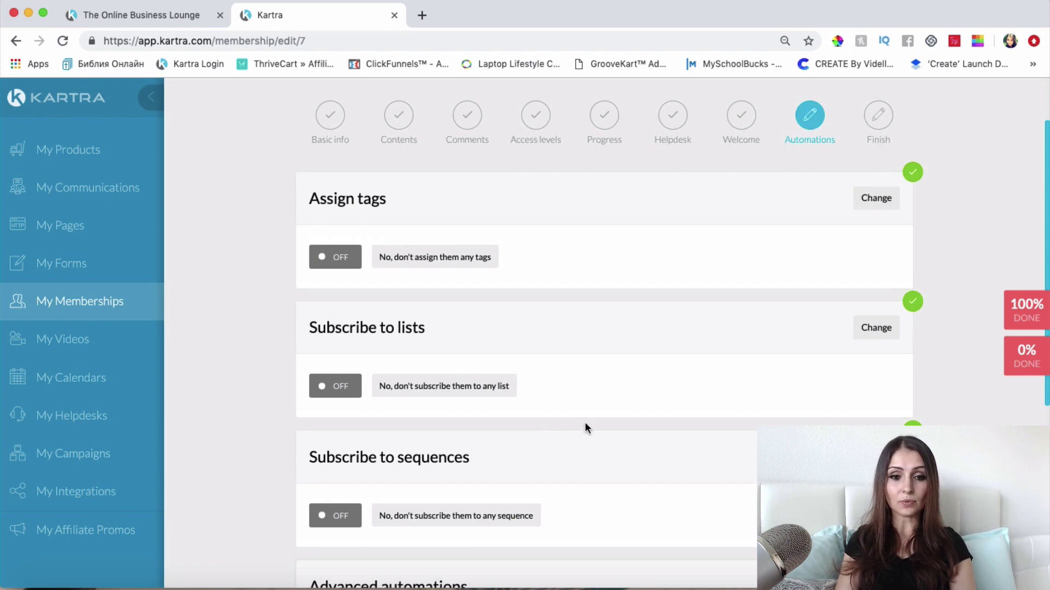
scroll(586, 426, "down", 1)
scroll(865, 381, "down", 3)
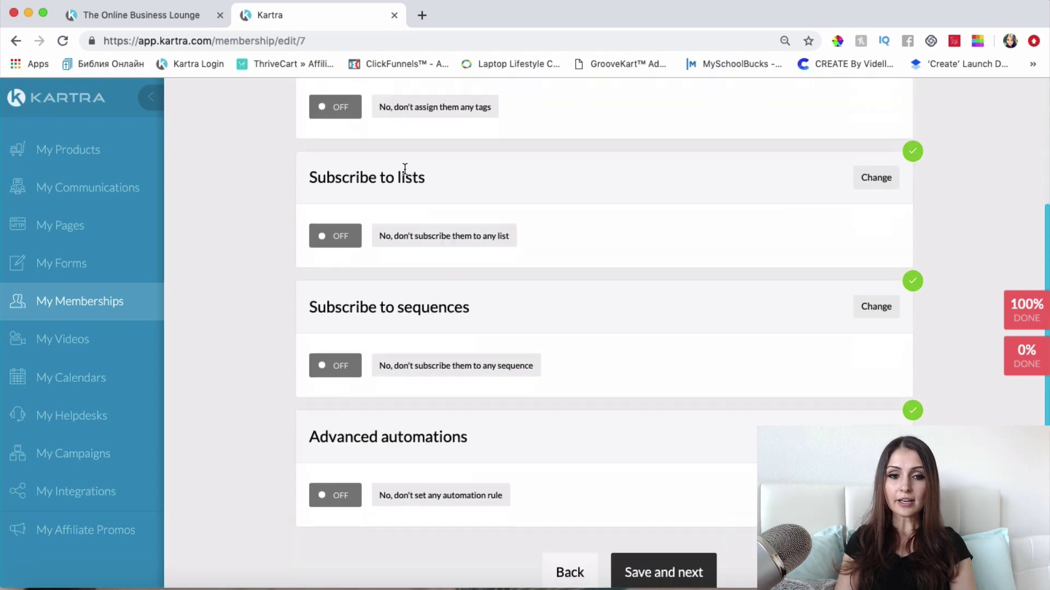
Step: Set Subscribe to lists to 'Yes, subscribe to list' and start creating a new list
left_click(885, 181)
left_click(609, 236)
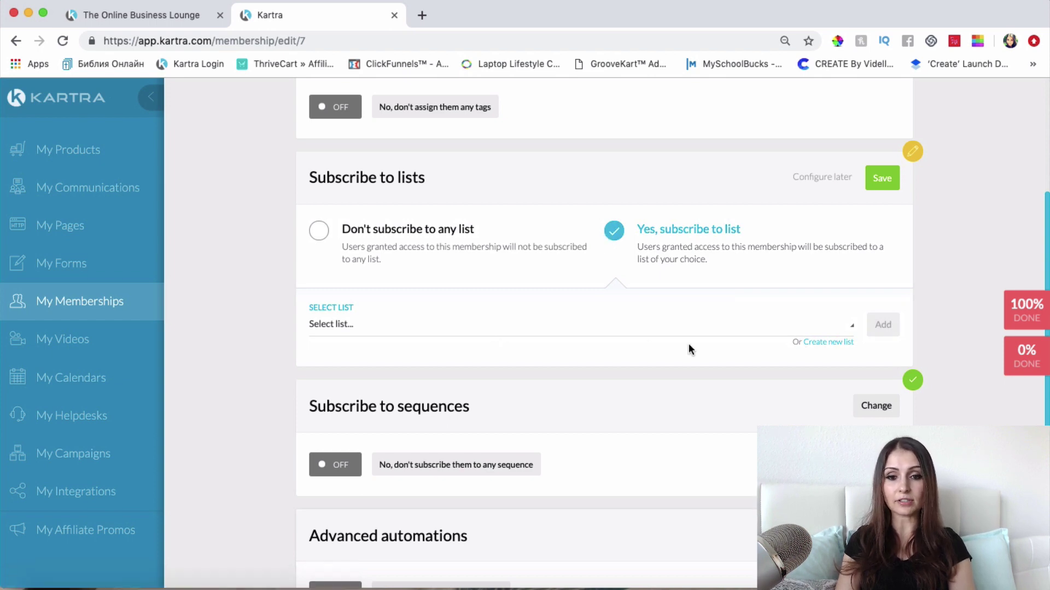
scroll(706, 377, "up", 1)
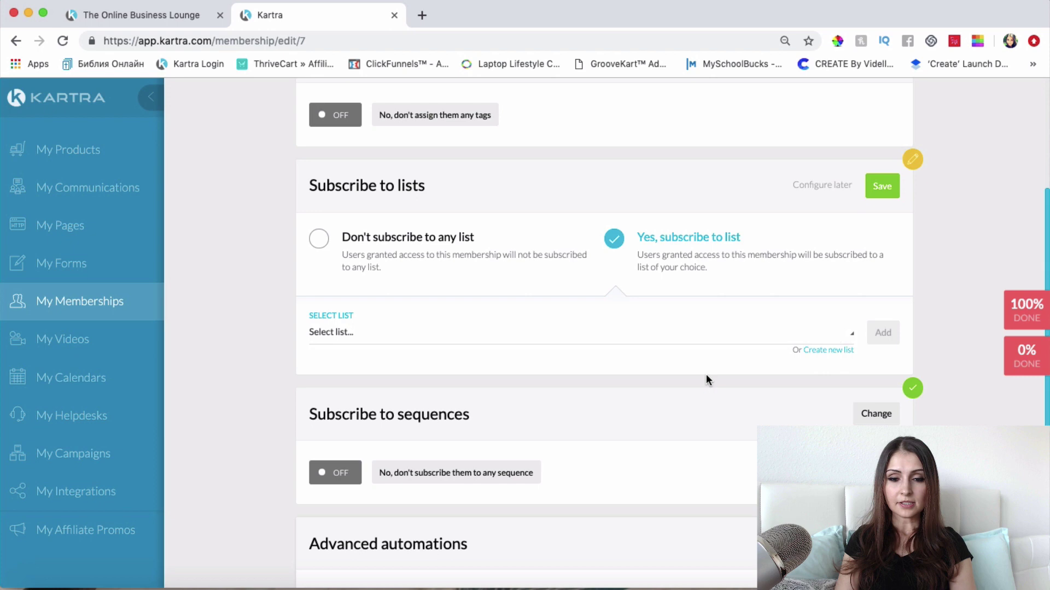
left_click(829, 351)
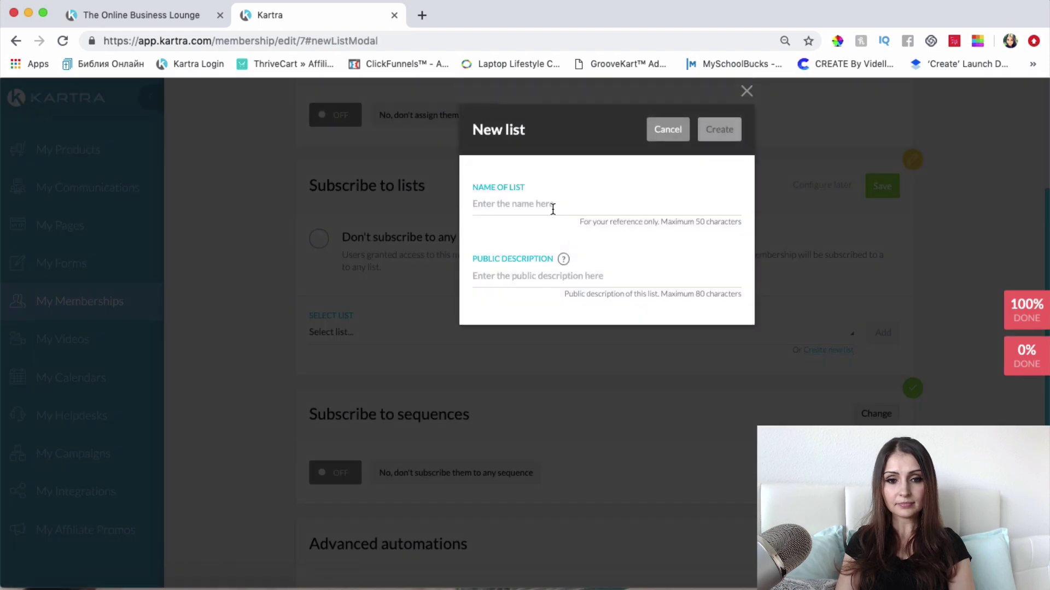
Step: Create the list 'Online Success Blueprint Members' with a description ending 'a part of the Online Success Blueprint.'
left_click(553, 210)
type("Online")
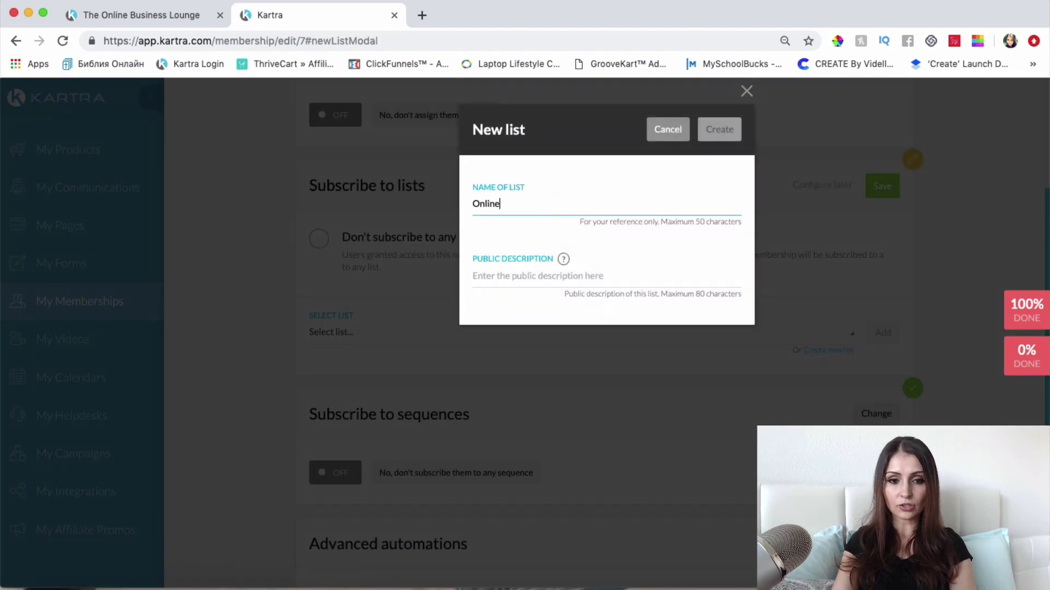
type(" Success ")
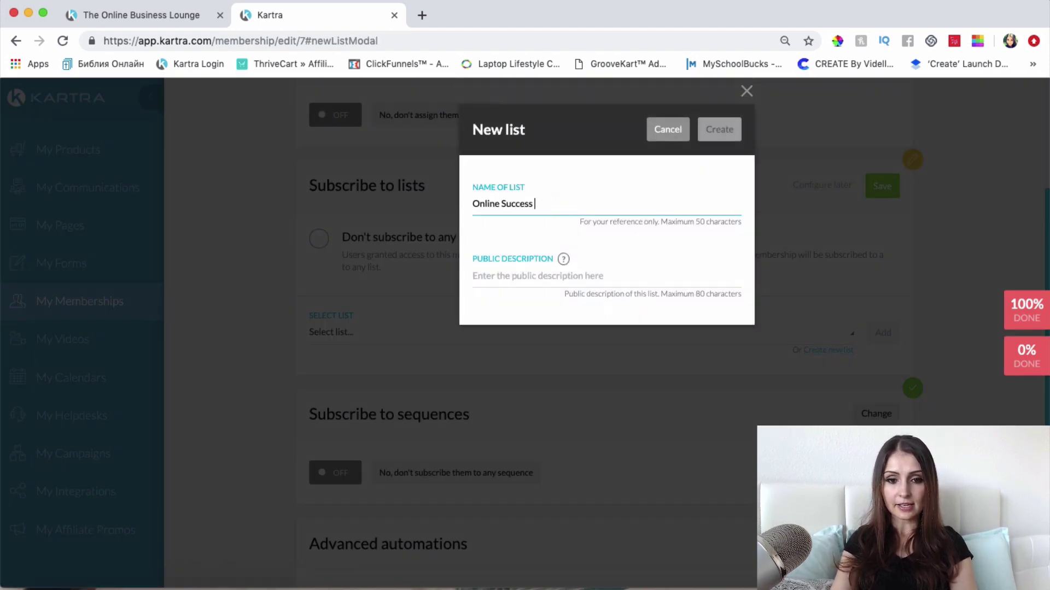
type("Bluep")
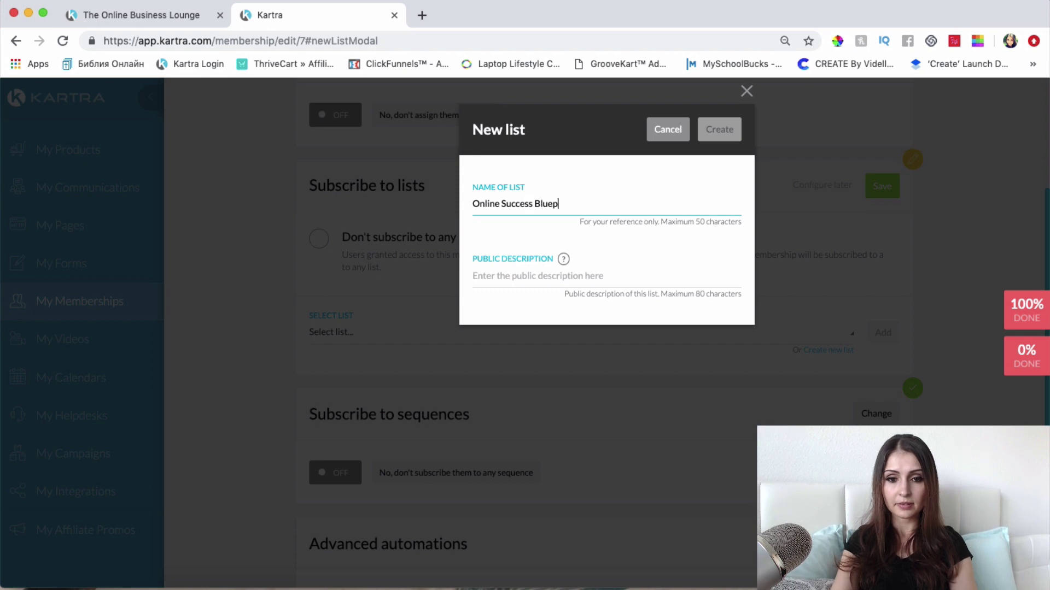
type("rint M")
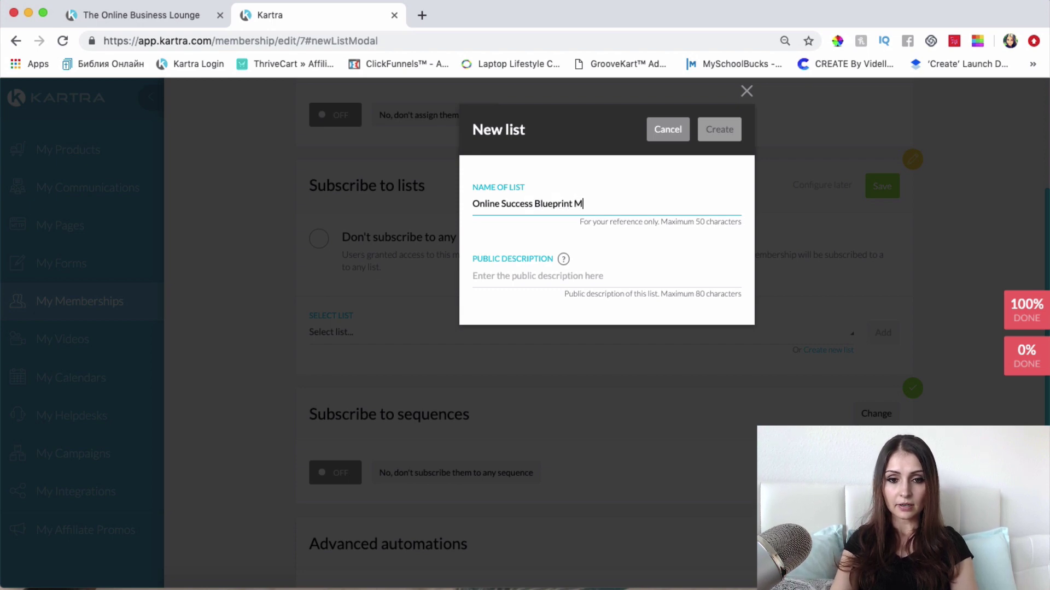
type("embers")
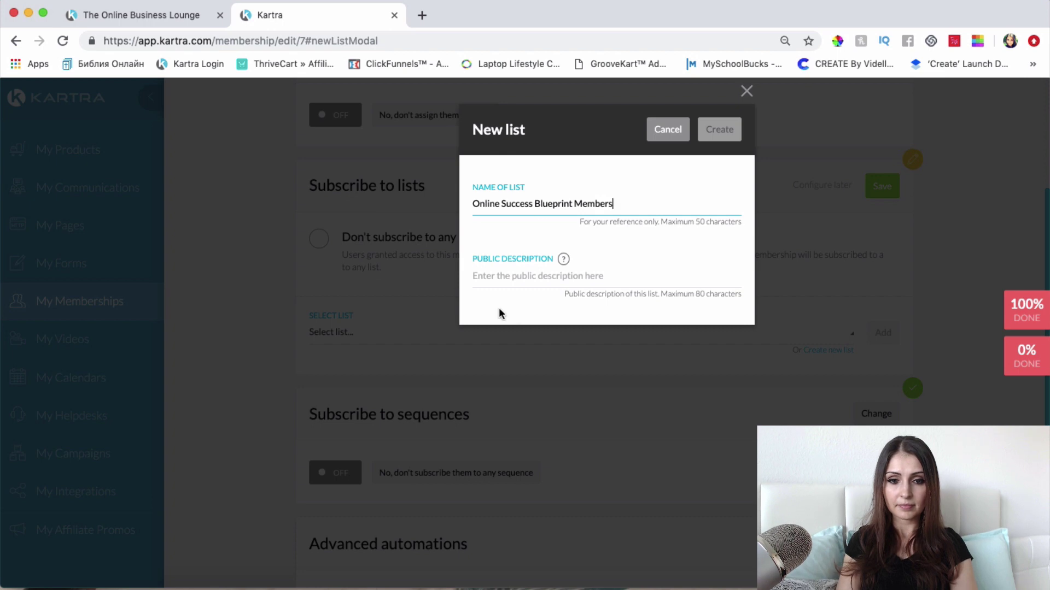
left_click(551, 274)
left_click(555, 309)
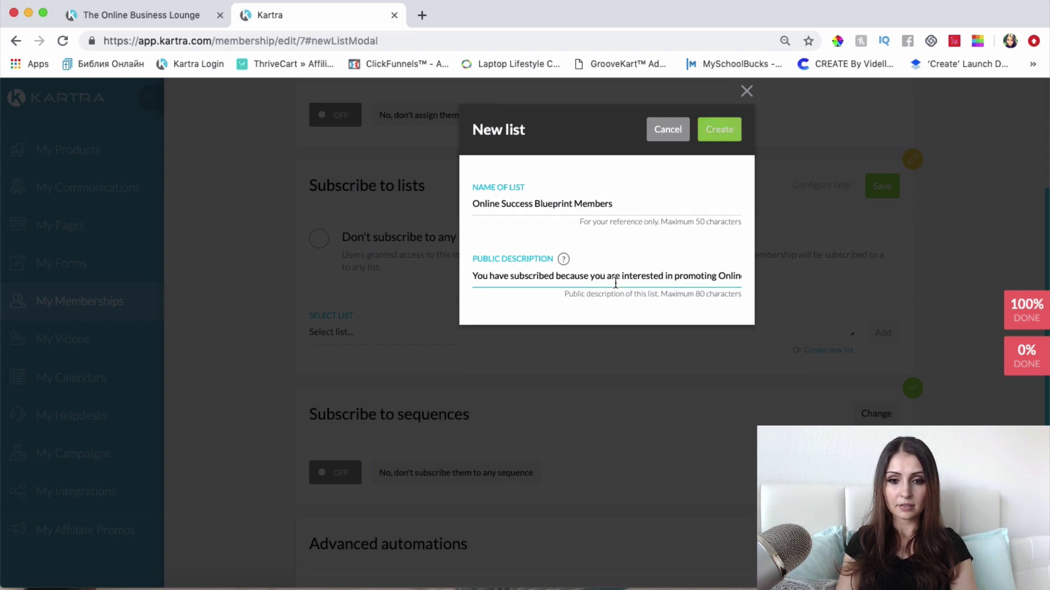
key("alt+BackSpace")
key("alt+BackSpace")
key("alt+BackSpace")
key("alt+BackSpace")
type("a part o")
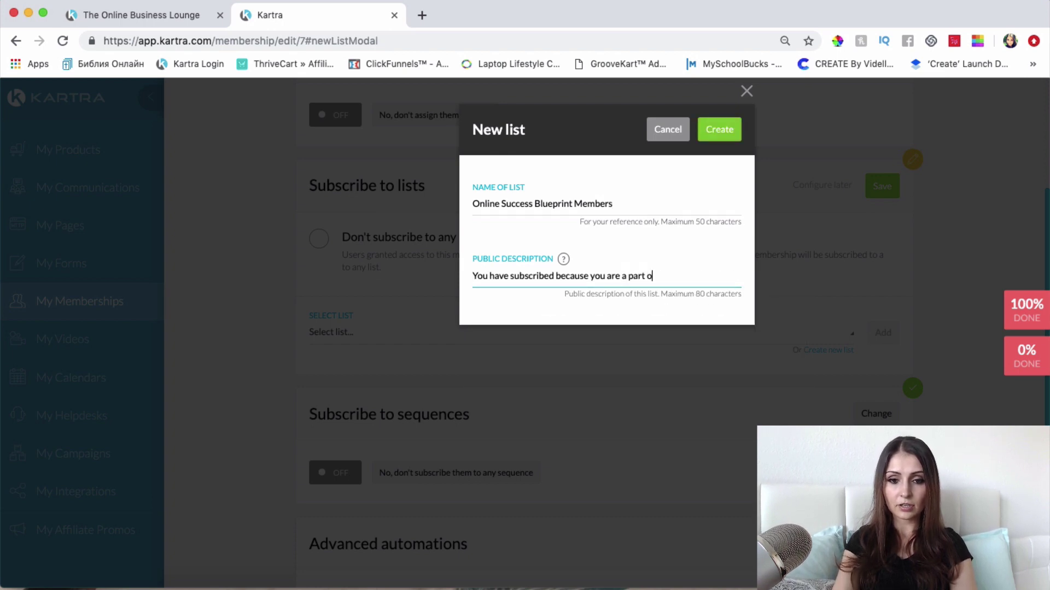
type("f the ")
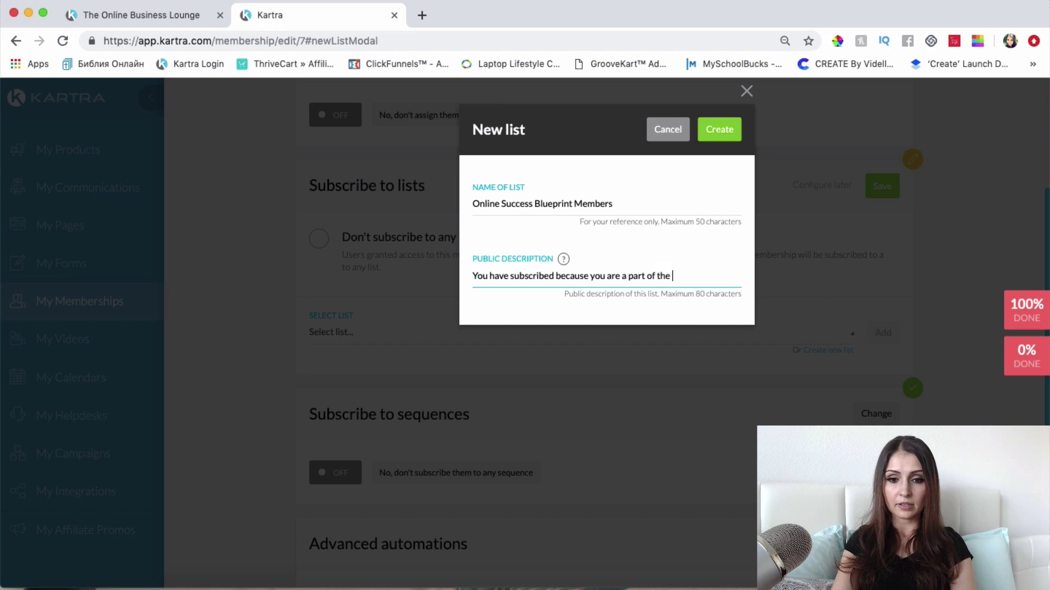
type("Online Bus")
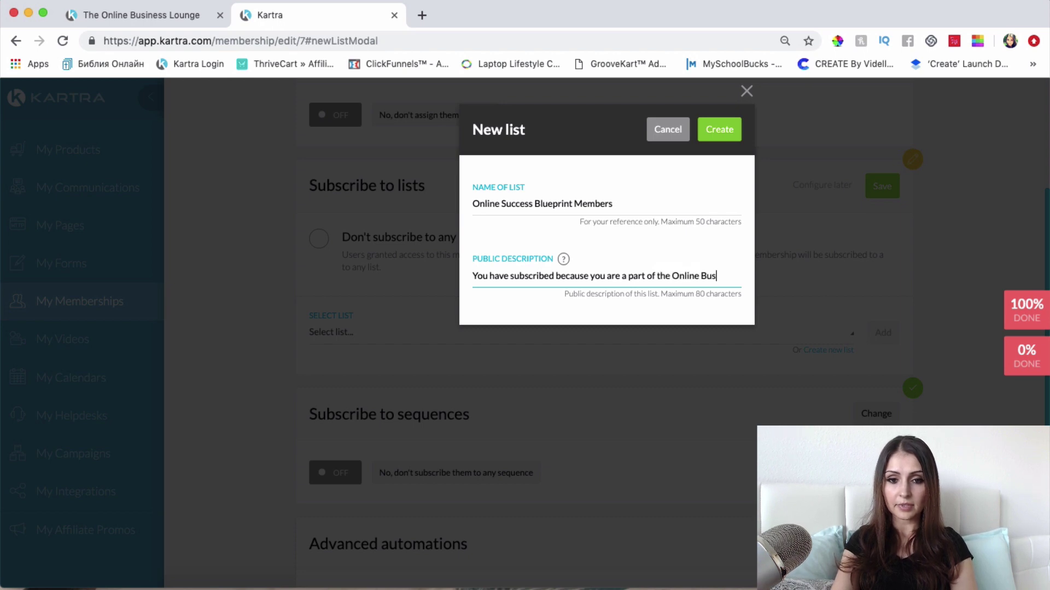
key("BackSpace")
key("BackSpace")
key("BackSpace")
type("Succe")
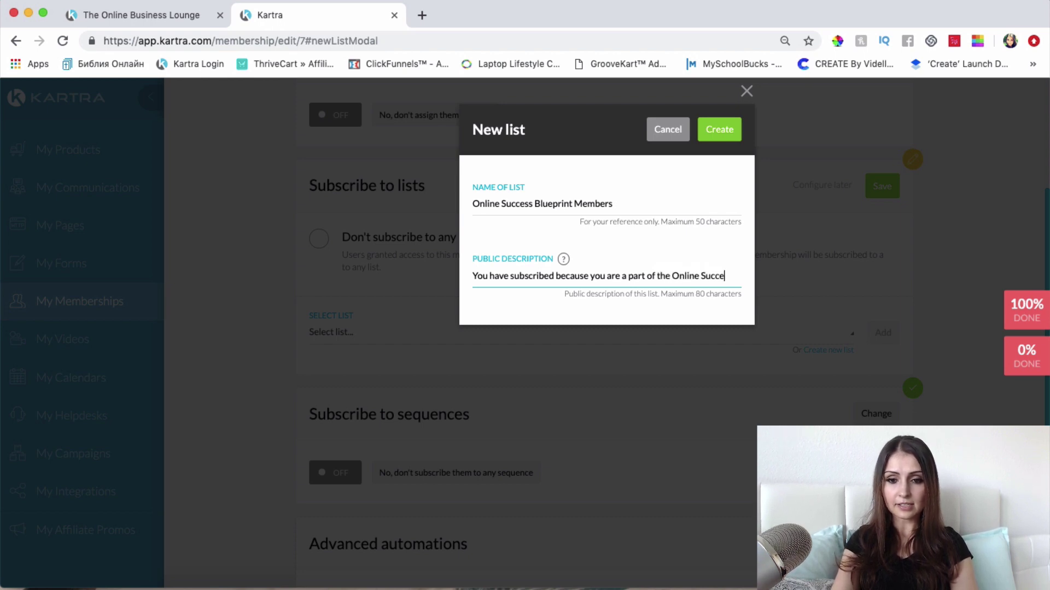
type("ss BLu")
key("BackSpace")
key("BackSpace")
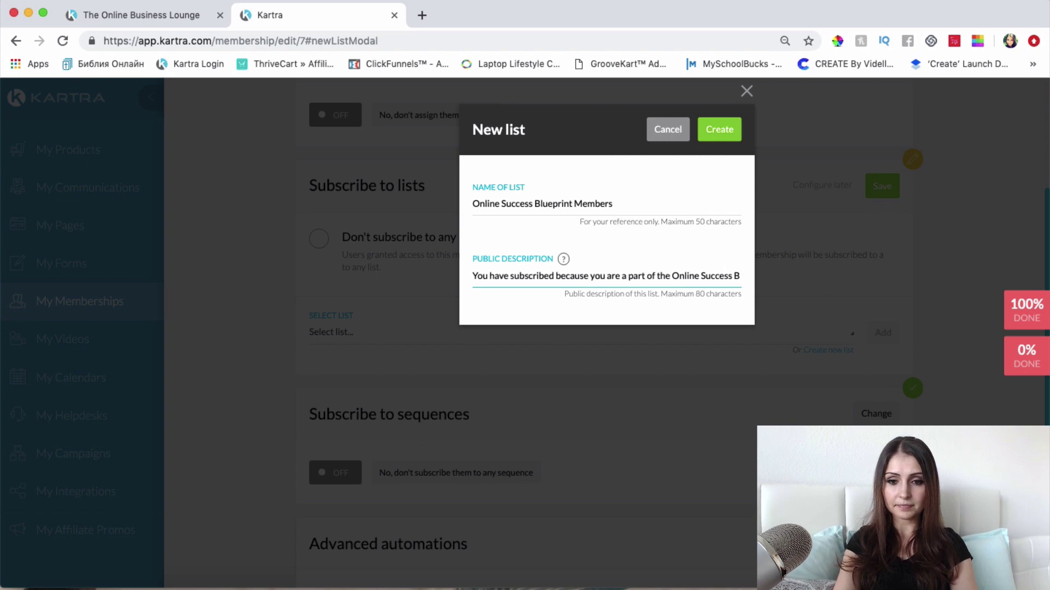
type("lueprint.")
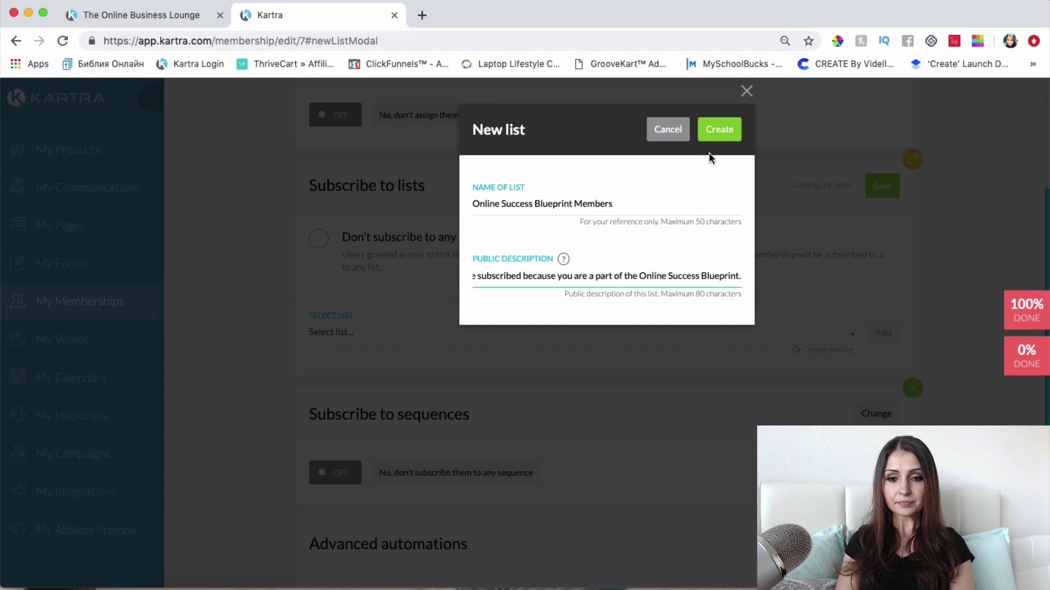
left_click(718, 133)
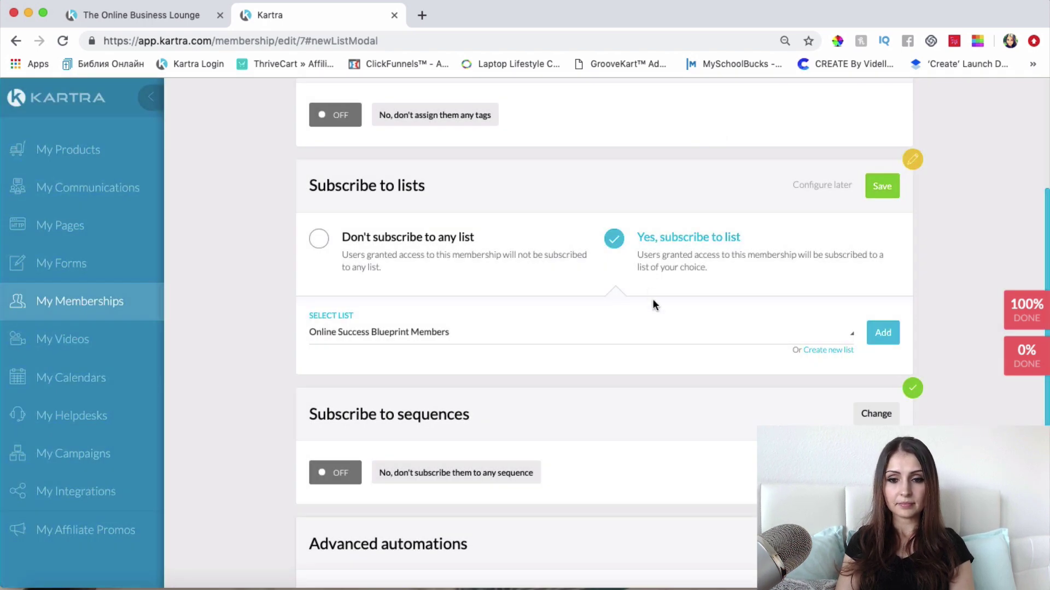
Step: Add Online Success Blueprint Members to the subscriptions, save, and finish the portal setup
left_click(882, 333)
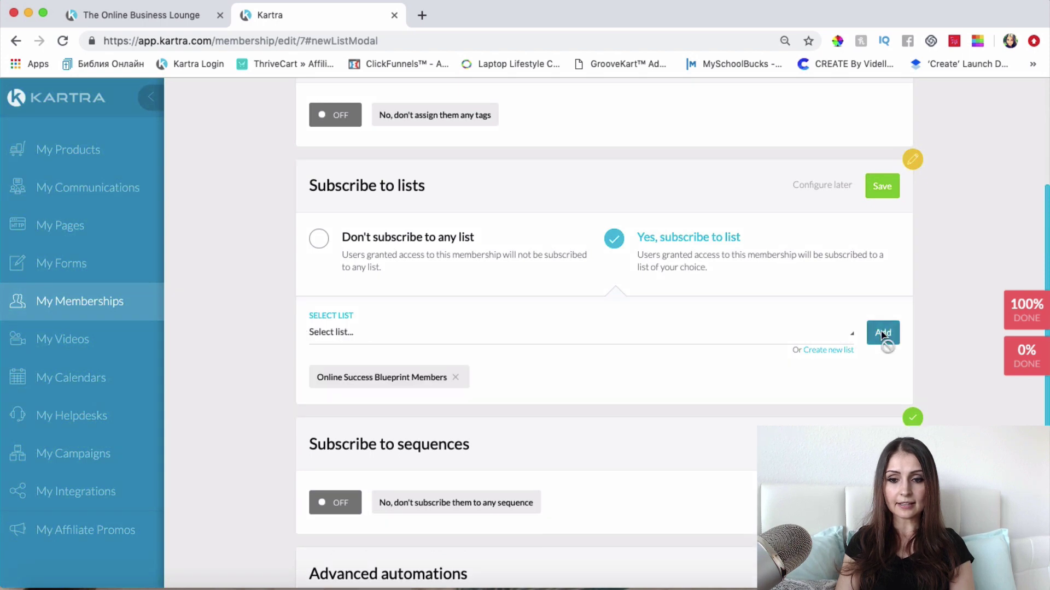
left_click(886, 189)
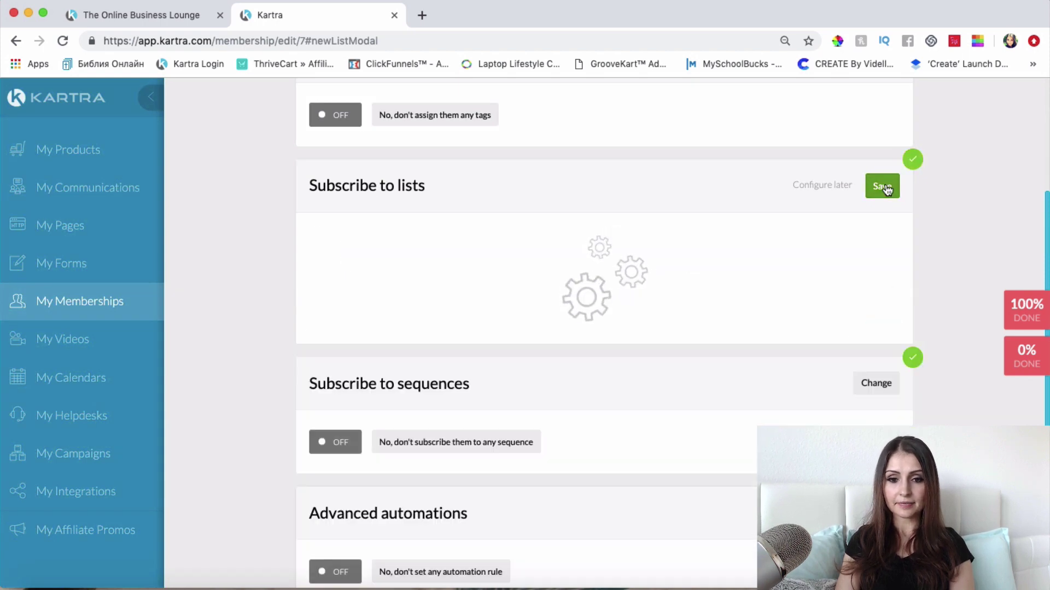
scroll(722, 392, "down", 3)
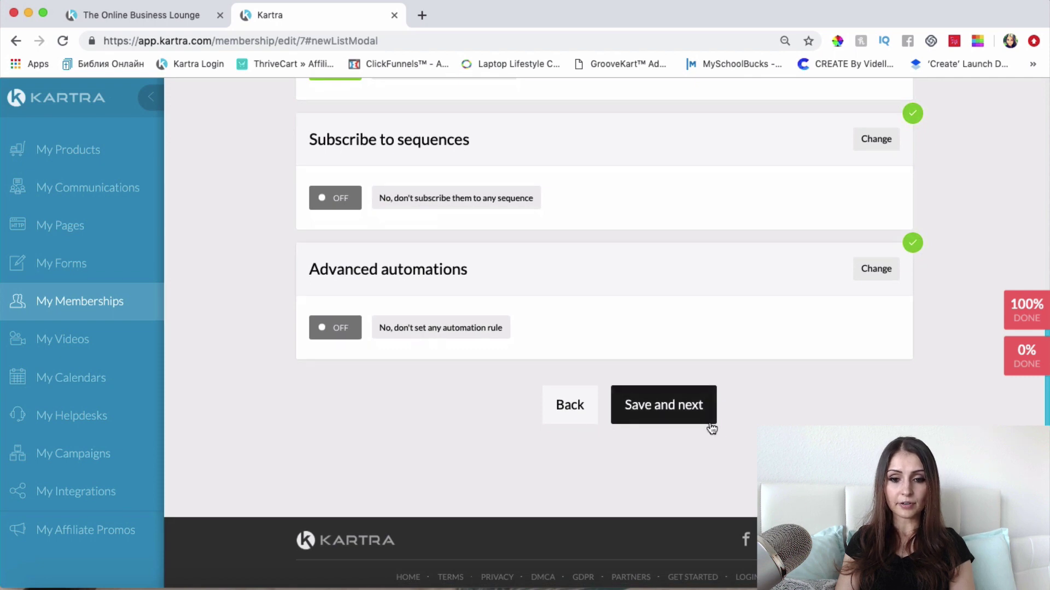
left_click(663, 415)
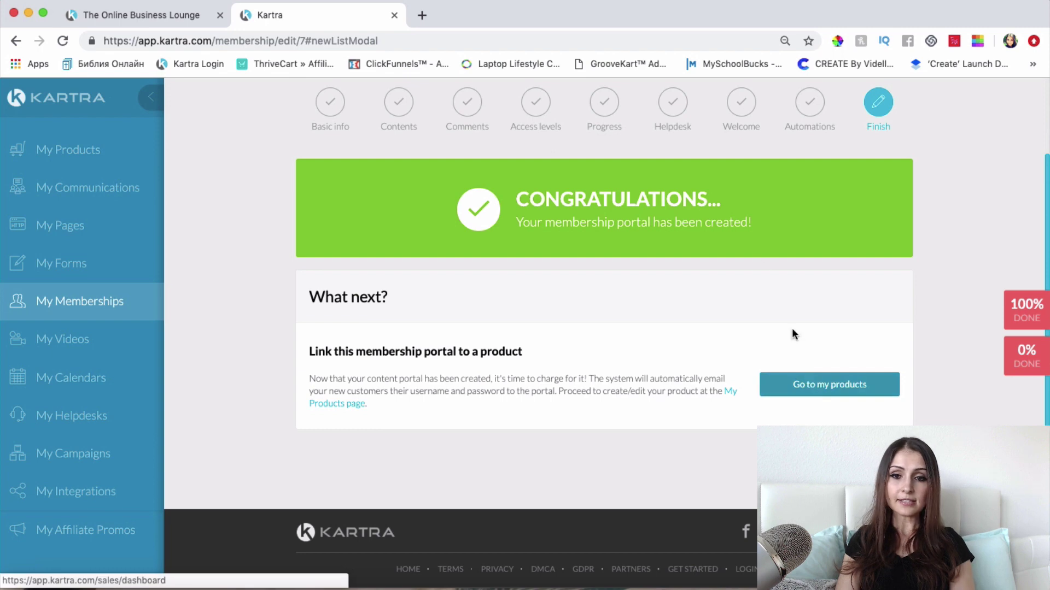